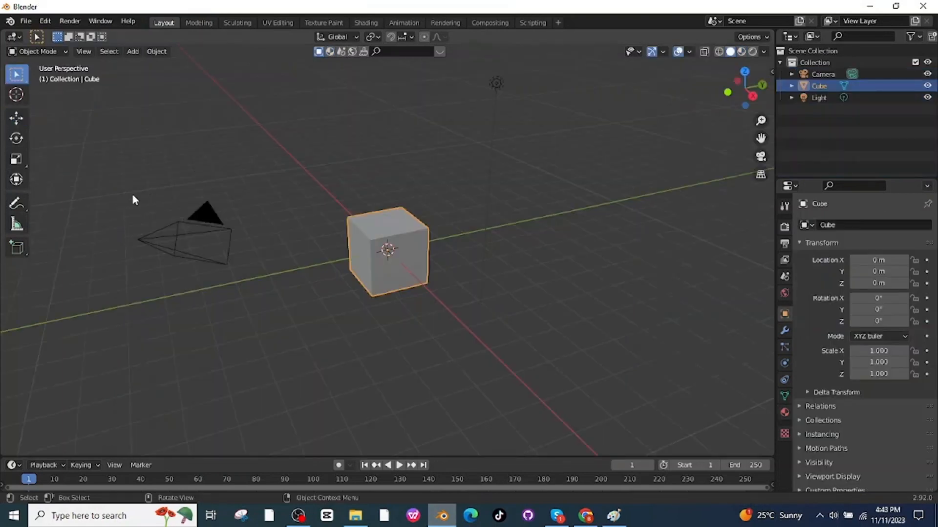
Delete all default objects from the scene and create a floorplan with Building Tools.
key("a")
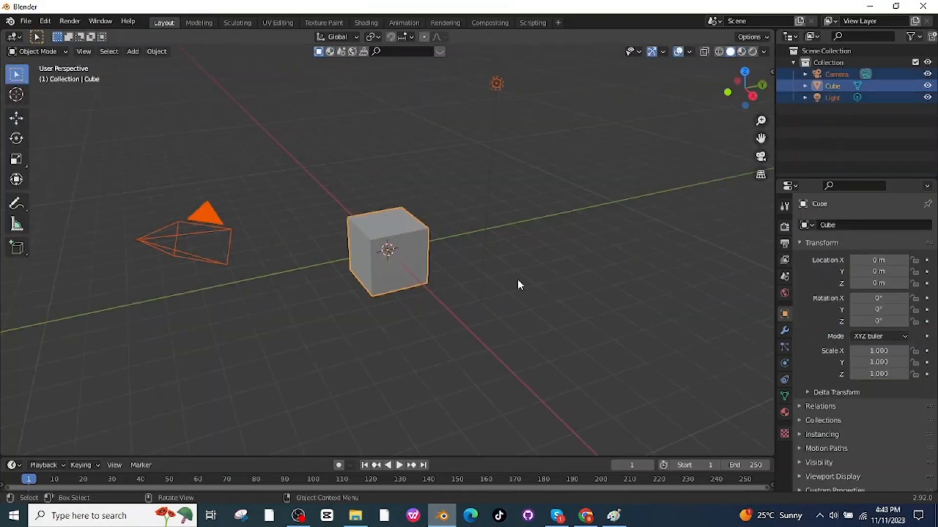
key("Delete")
left_click(771, 70)
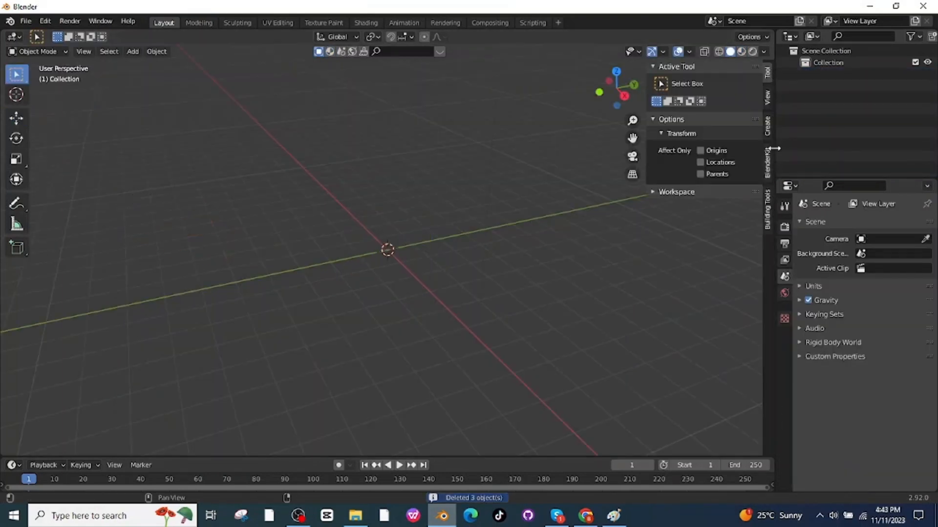
left_click(767, 234)
left_click(700, 84)
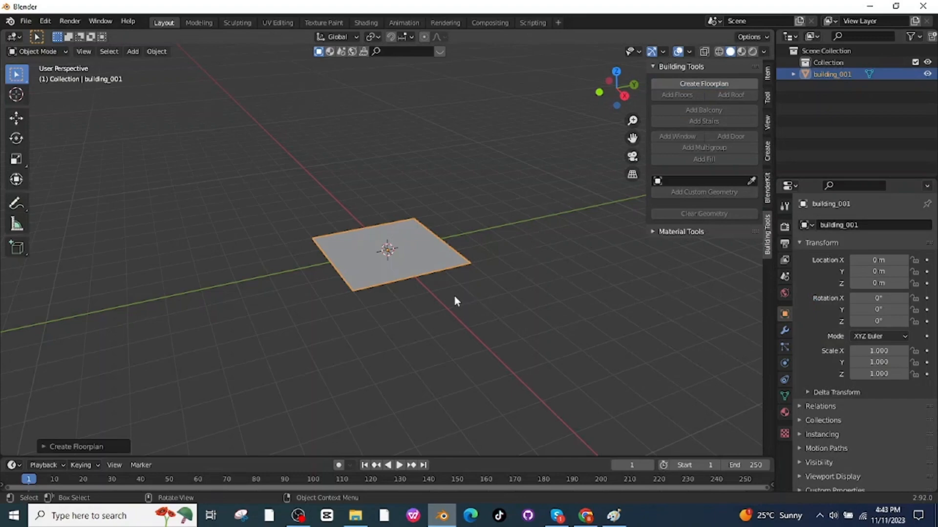
Scale the floorplan to 5 in X and 8 in Y.
double_click(879, 351)
type("1.0")
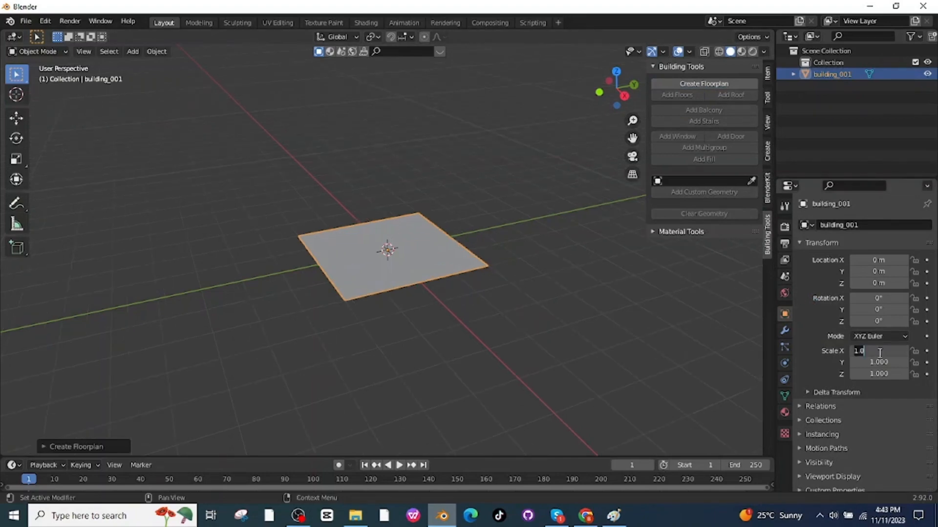
type("5")
key("Return")
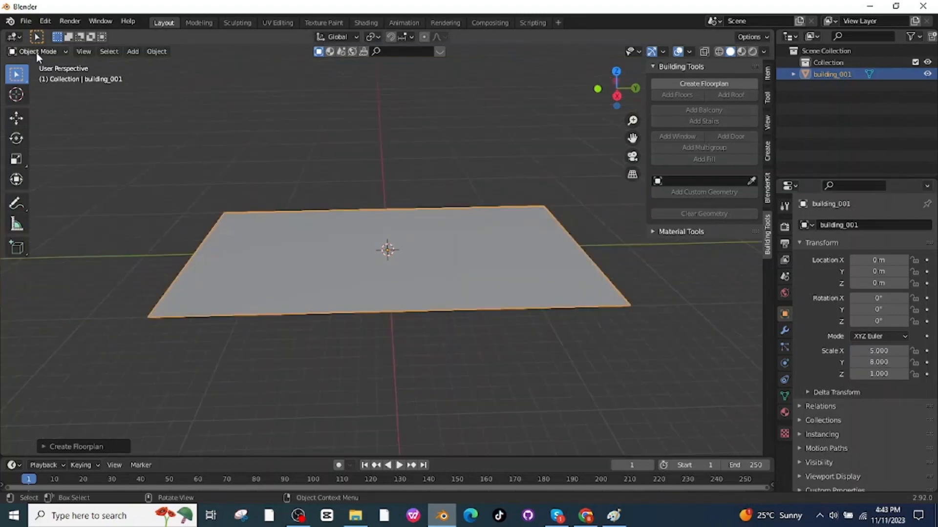
Enter Edit Mode and add one floor with a height of 12 m to the floorplan.
left_click(37, 52)
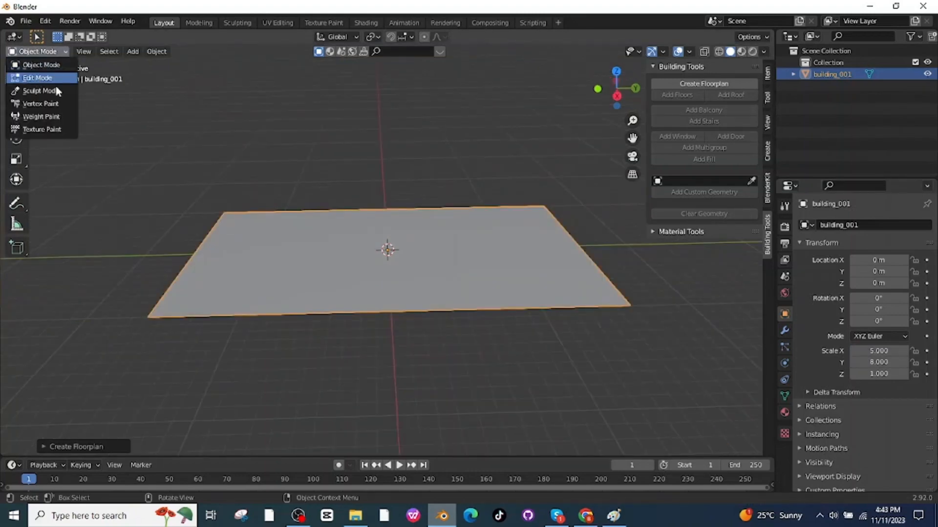
left_click(49, 79)
left_click(678, 95)
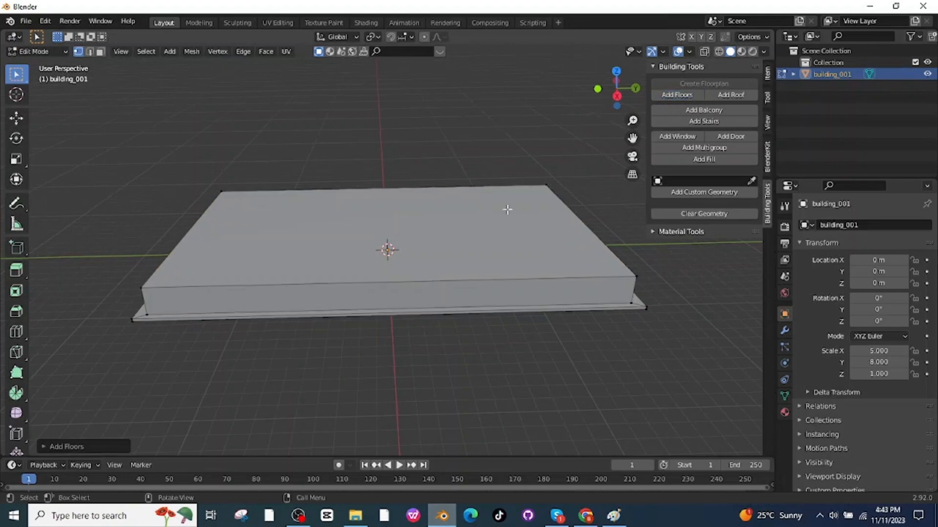
left_click(76, 447)
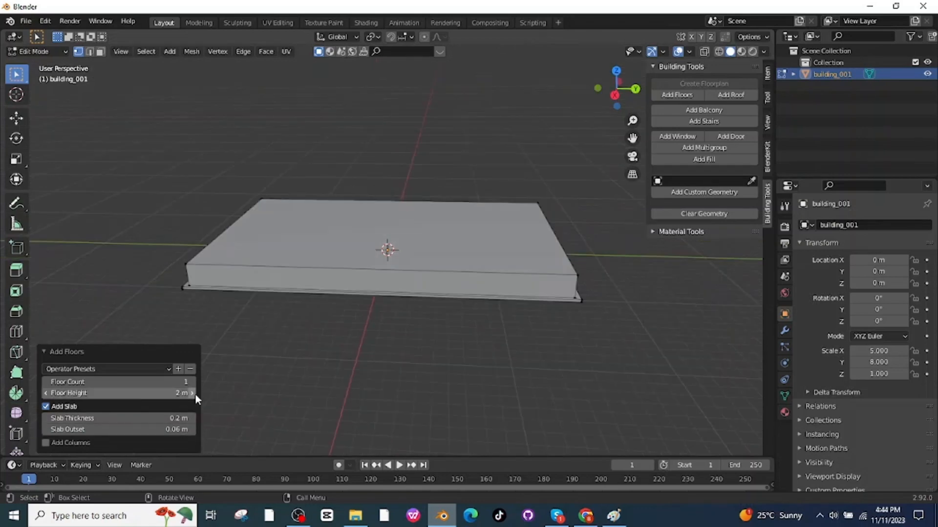
left_click_drag(192, 394, 208, 394)
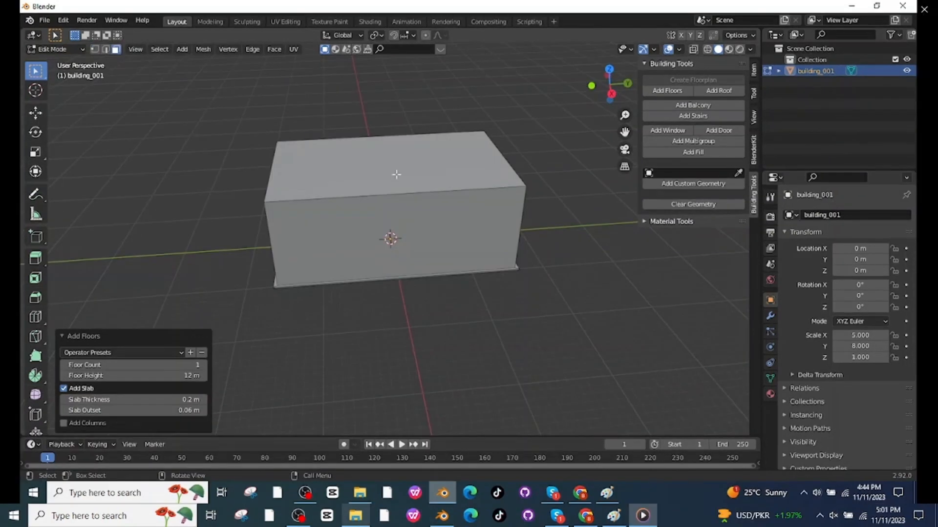
Add a second 12 m high floor on the top face of the building.
left_click(669, 95)
scroll(541, 240, "down", 2)
mouse_move(525, 237)
middle_mouse_down()
mouse_move(420, 216)
mouse_move(458, 230)
mouse_move(514, 231)
middle_mouse_up()
scroll(514, 230, "up", 2)
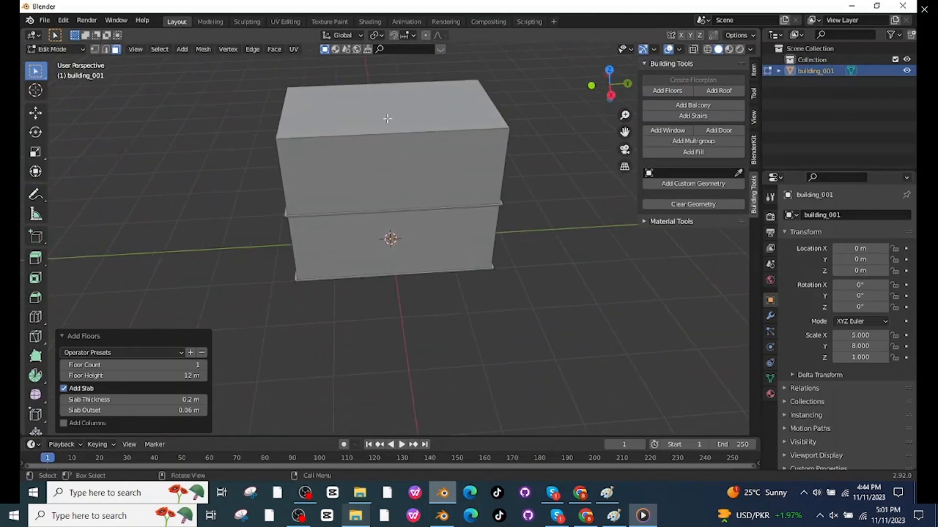
Add a roof on the building's top face and set its type to Hip.
left_click(718, 90)
left_click(93, 383)
left_click(84, 395)
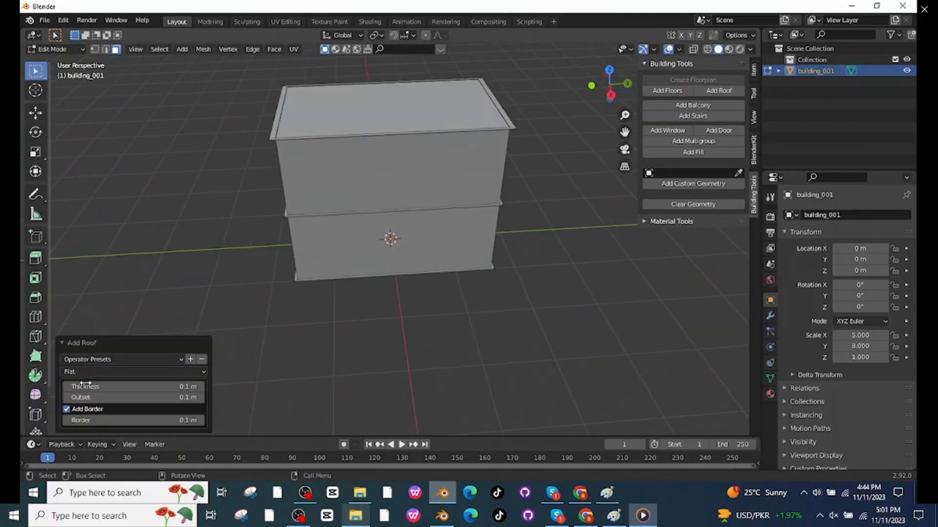
left_click(91, 373)
left_click(95, 398)
left_click(93, 367)
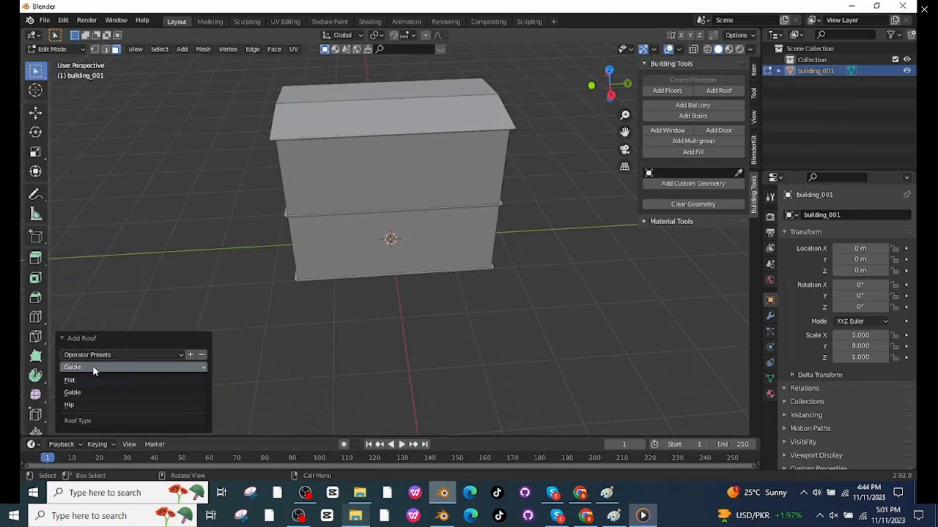
left_click(93, 404)
key("super")
left_click(465, 227)
left_click(575, 296)
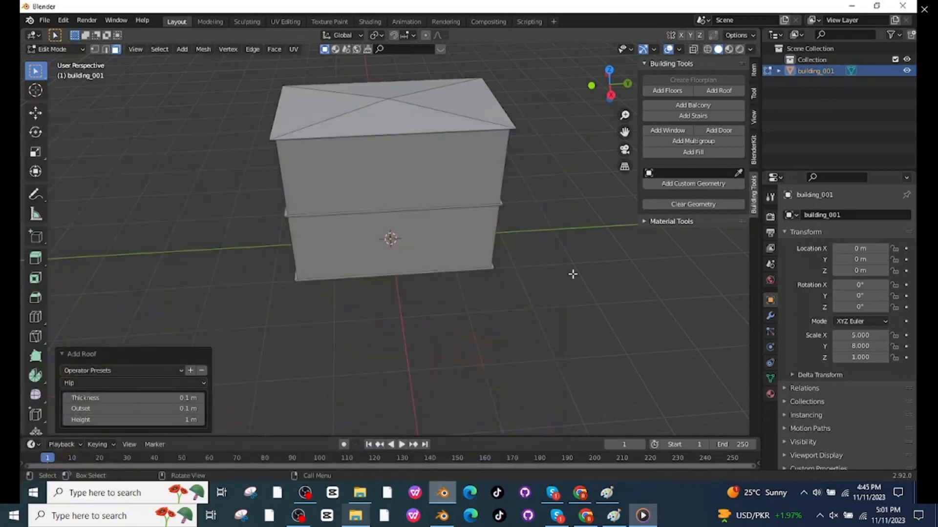
Adjust the hip roof's outset and raise its height to form a visible peak.
middle_click_drag(573, 274, 459, 255)
scroll(430, 282, "down", 1)
scroll(459, 255, "up", 2)
left_click(131, 410)
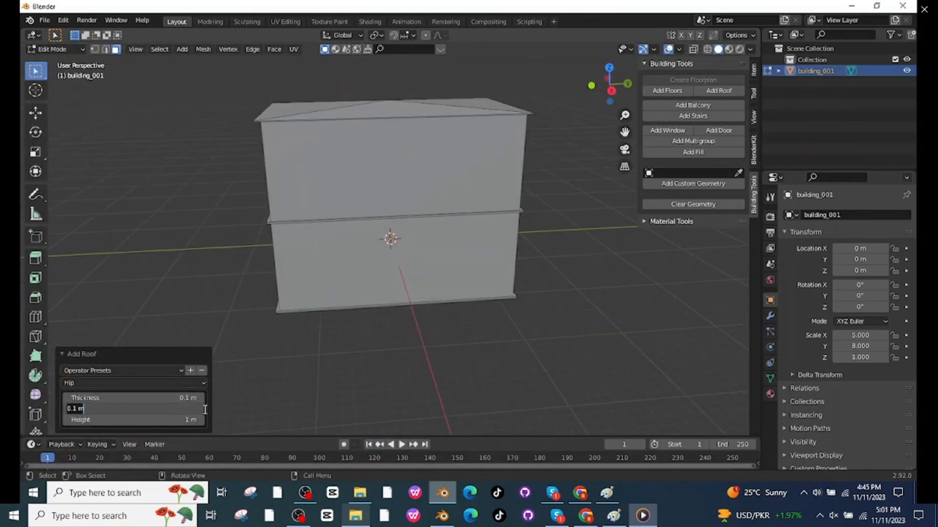
key("Return")
left_click_drag(131, 409, 100, 409)
mouse_move(197, 408)
left_mouse_down()
mouse_move(225, 401)
mouse_move(215, 420)
mouse_move(232, 420)
mouse_move(201, 423)
left_mouse_up()
Divide the front facade with two vertical loop cuts and add a window to its lower right panel.
middle_click_drag(561, 314, 494, 307)
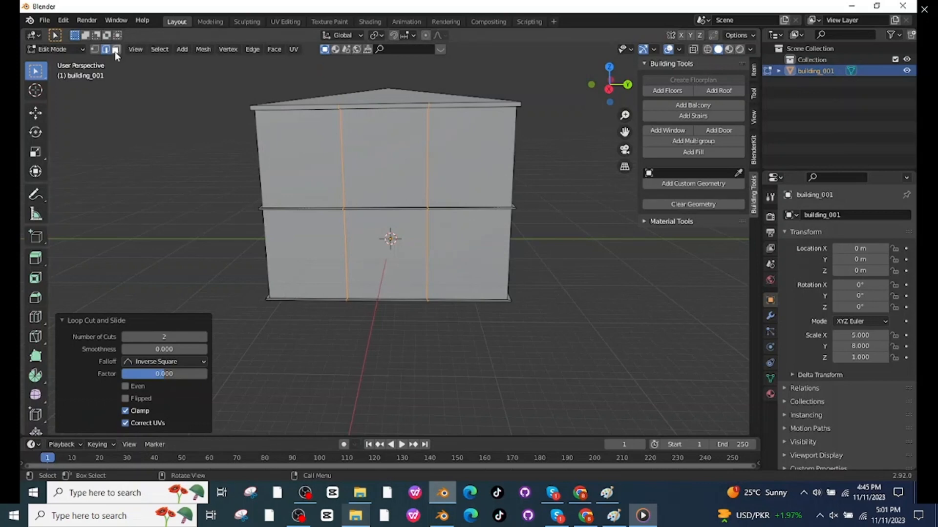
left_click(116, 49)
left_click(478, 250)
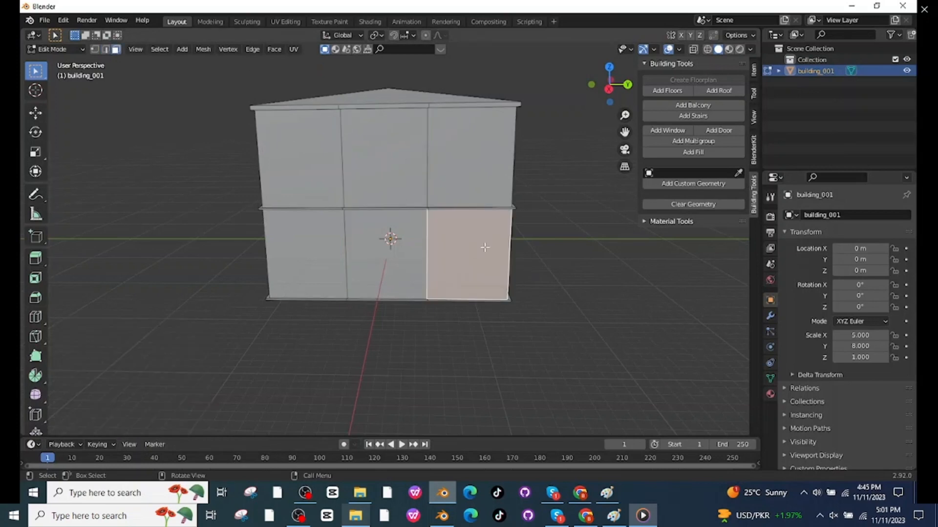
left_click(586, 238)
left_click(462, 242)
left_click(667, 130)
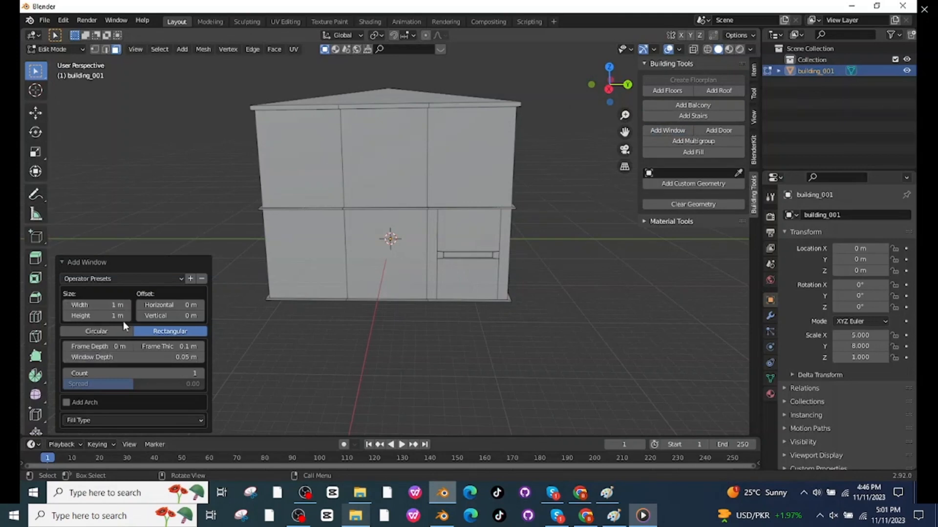
Set the window to 0.39 m wide, 6.7 m high, vertical offset 0.68 m, frame thickness 0.01 m, depth 0 m and count 3.
left_click_drag(117, 305, 103, 305)
left_click_drag(200, 348, 188, 348)
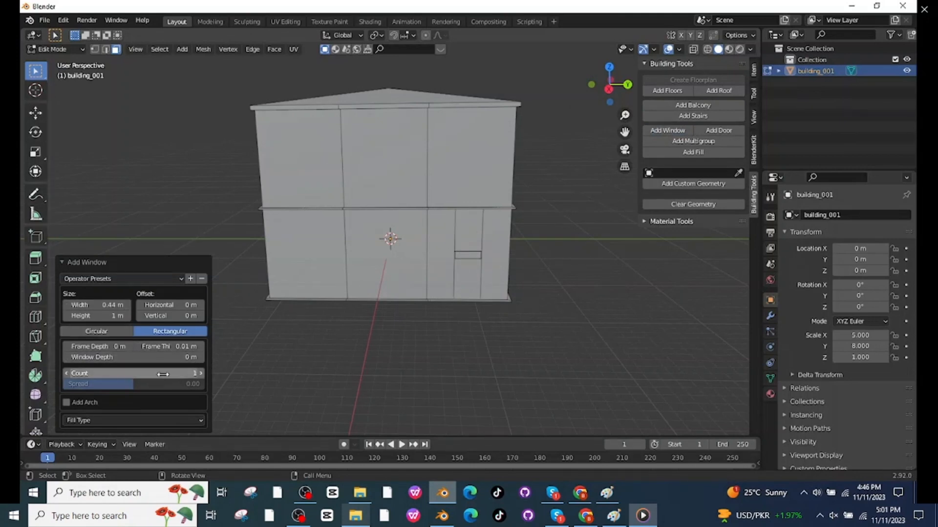
left_click(185, 373)
type("3")
key("Return")
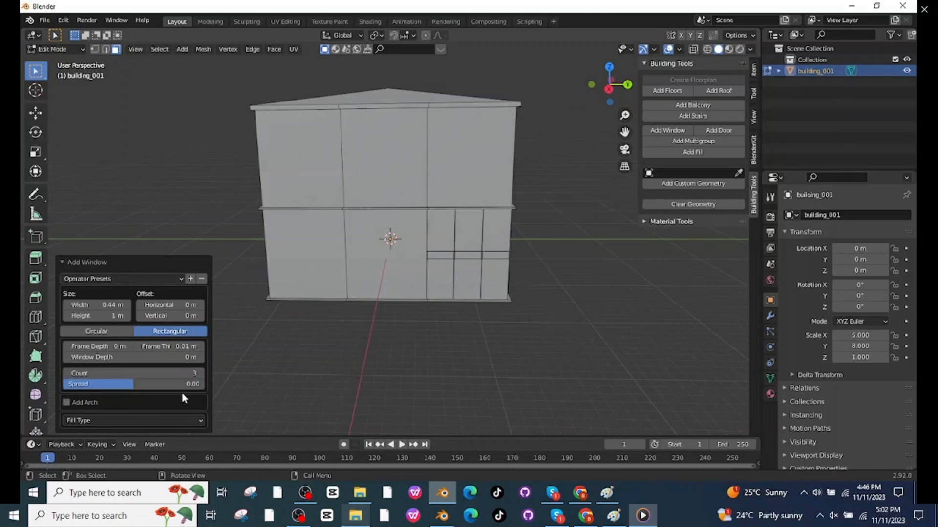
mouse_move(131, 309)
left_mouse_down()
mouse_move(124, 316)
mouse_move(133, 316)
left_mouse_up()
left_click_drag(133, 316, 138, 316)
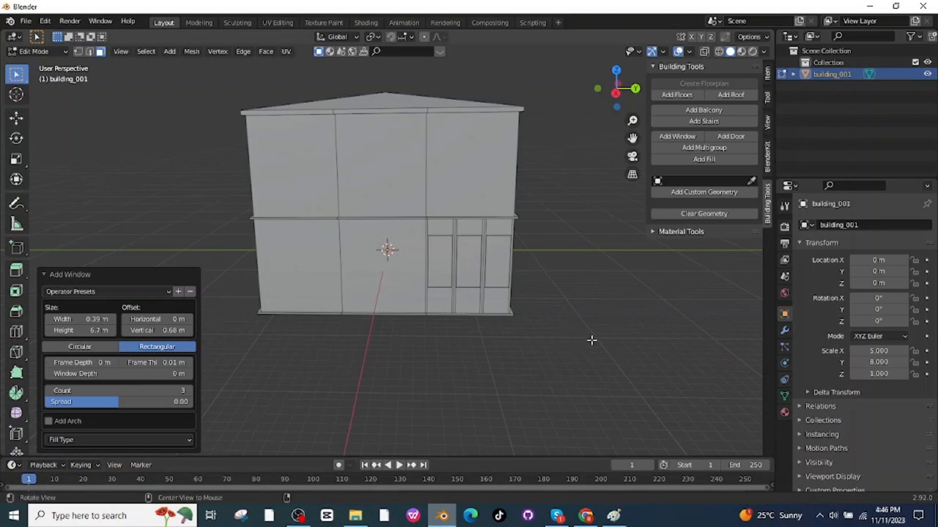
Add triple windows, 11 m high with a vertical offset of -0.1 m, to the facade's upper right and upper left panels.
middle_click_drag(592, 339, 556, 233)
left_click(478, 187)
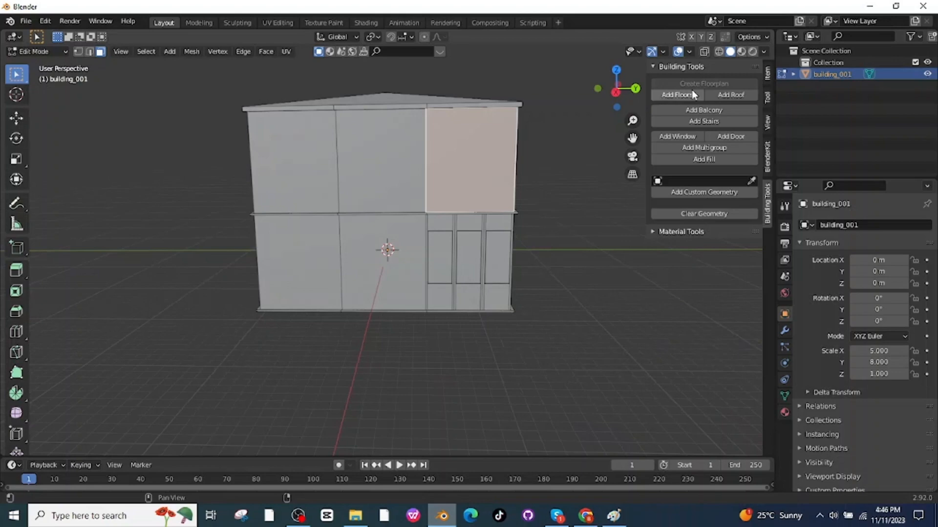
left_click(677, 136)
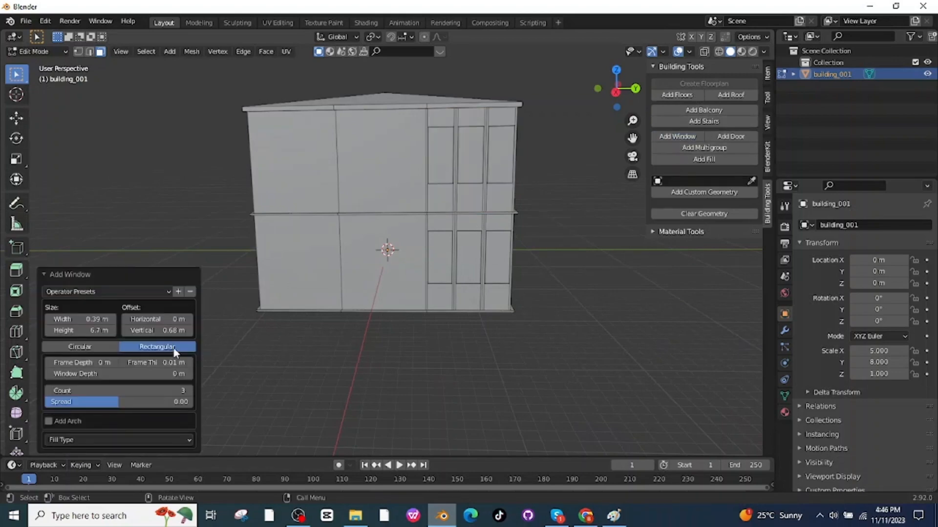
left_click_drag(115, 333, 142, 331)
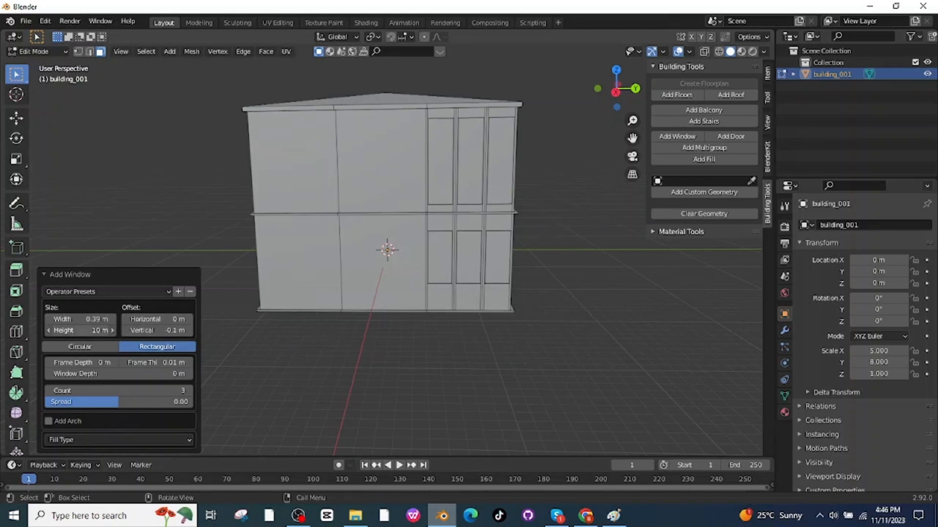
left_click(306, 174)
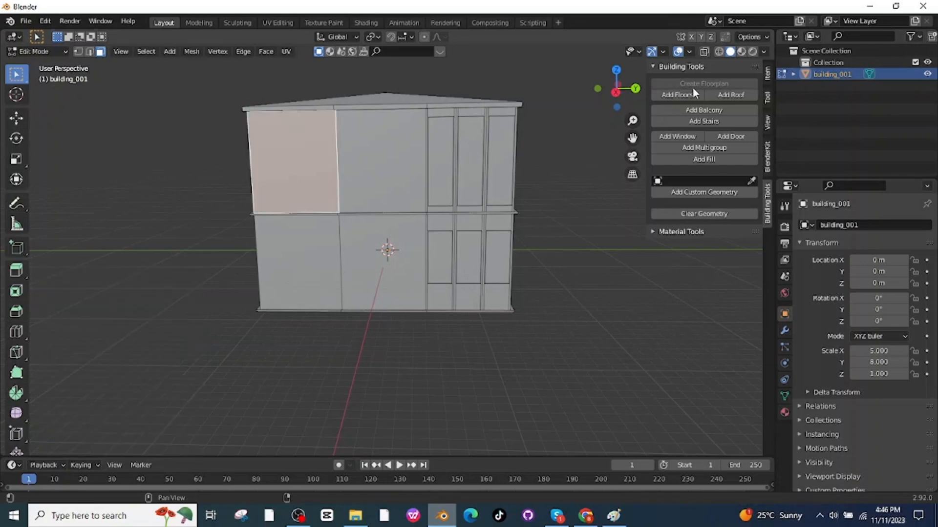
left_click(670, 135)
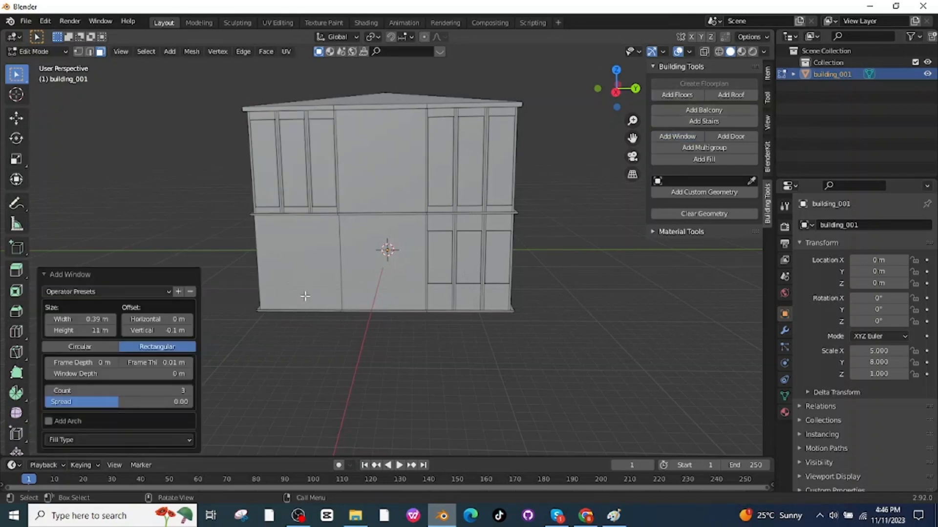
Add a single window 1.3 m wide and 11 m high to the facade's upper middle panel.
left_click(393, 170)
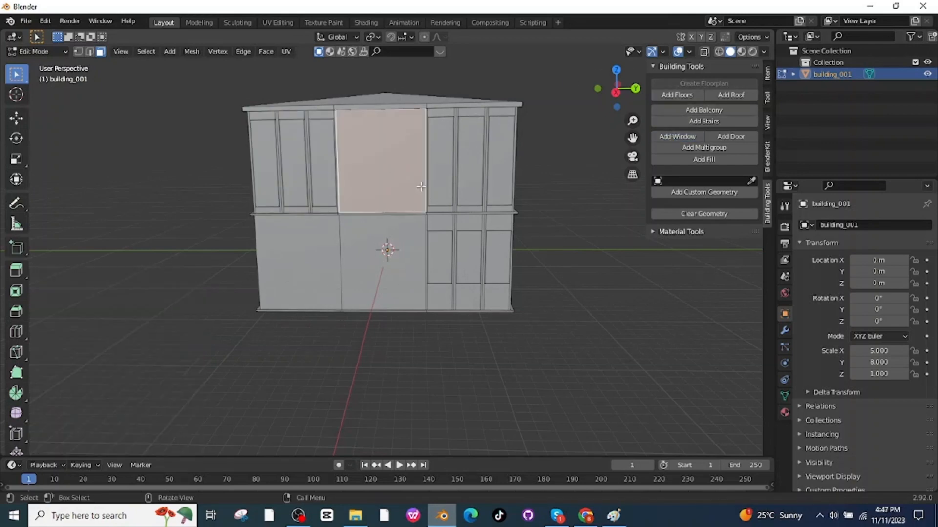
left_click(673, 136)
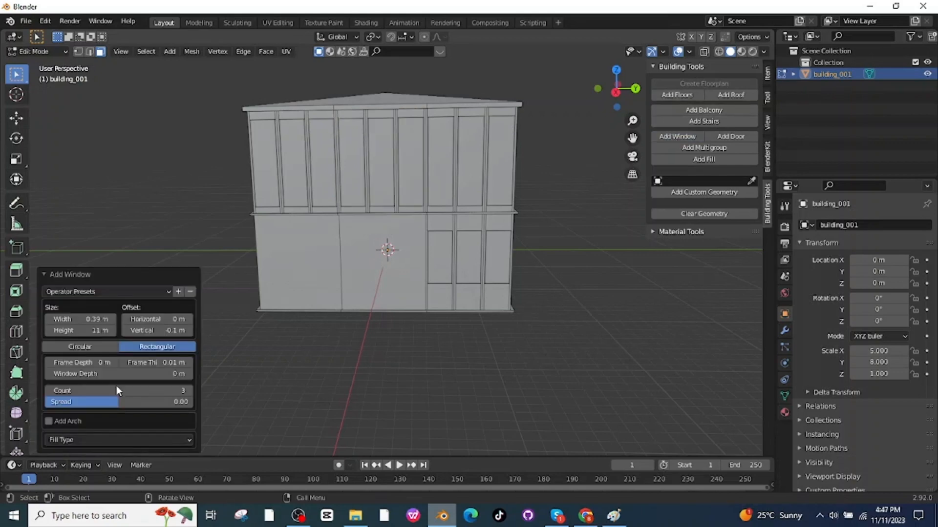
left_click(174, 390)
key("Return")
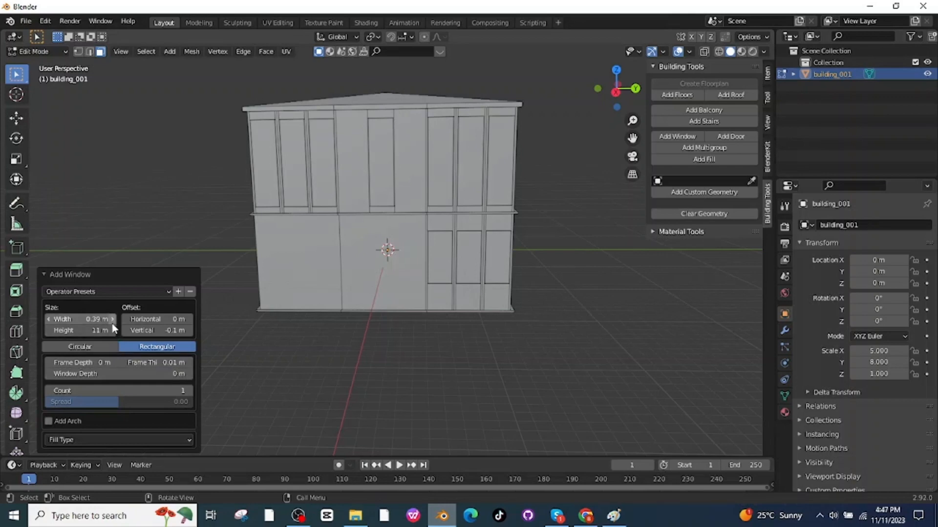
left_click_drag(113, 324, 143, 323)
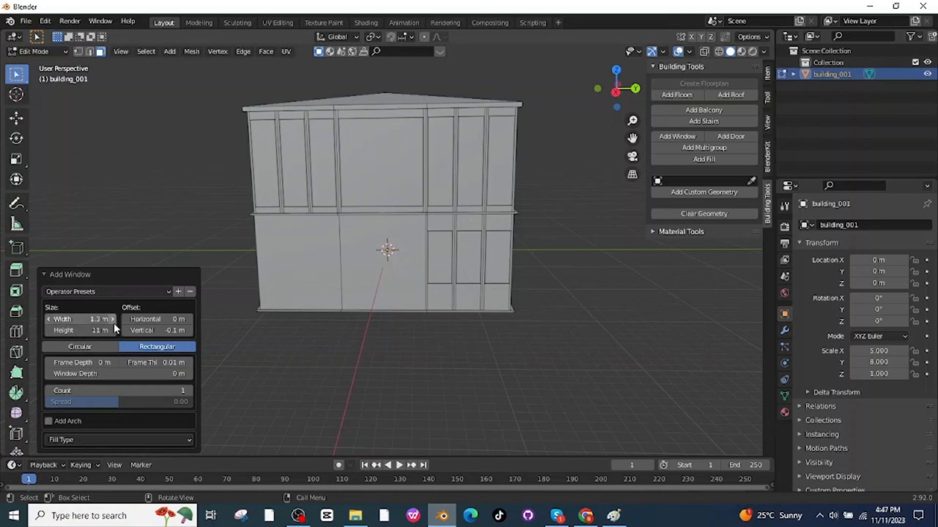
Add a door to the lower left panel, 1.2 m wide, 11 m high, with frame thickness 0.01 m and depth 0 m.
left_click(330, 259)
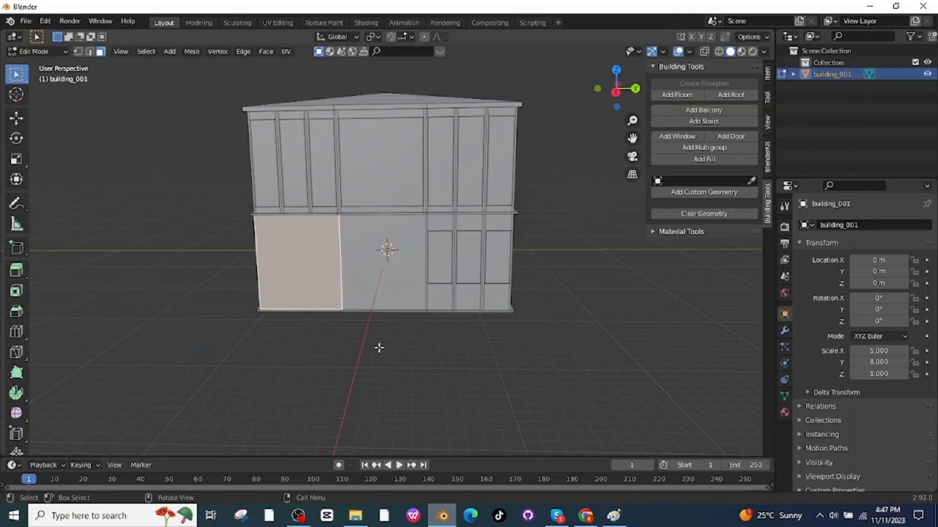
middle_click_drag(274, 324, 313, 322)
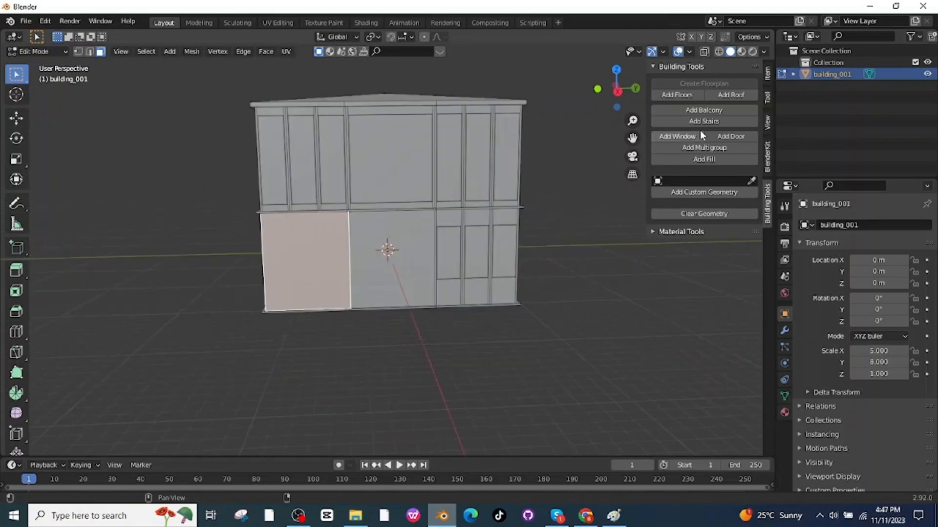
left_click(733, 137)
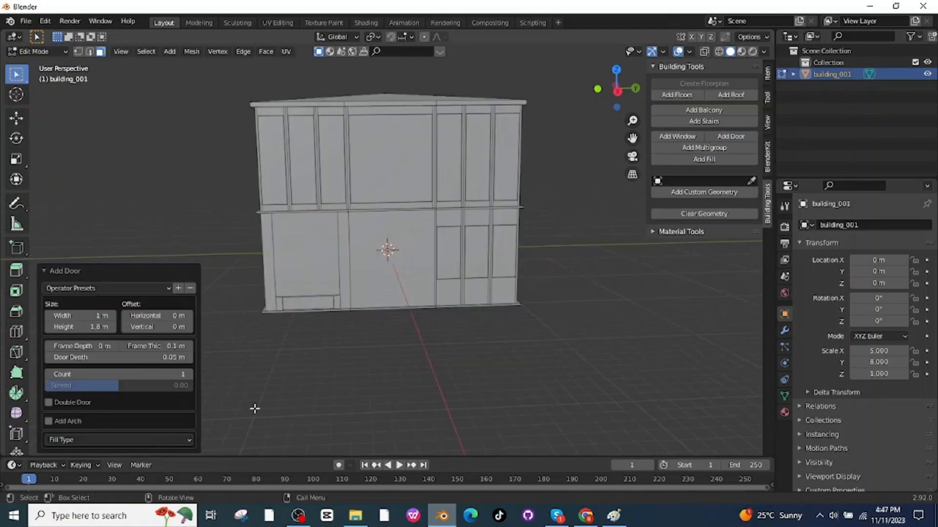
mouse_move(112, 328)
left_mouse_down()
mouse_move(128, 327)
mouse_move(118, 327)
left_mouse_up()
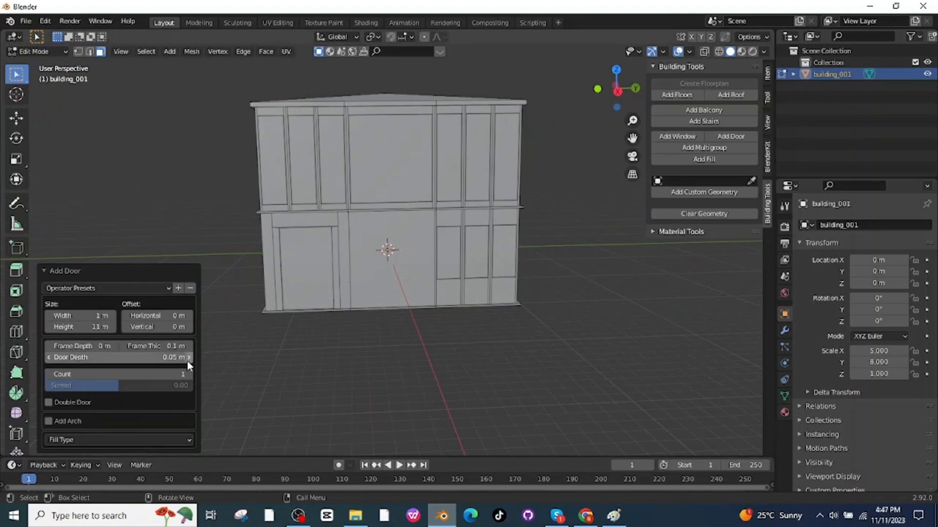
mouse_move(186, 359)
left_mouse_down()
mouse_move(174, 358)
mouse_move(181, 349)
left_mouse_up()
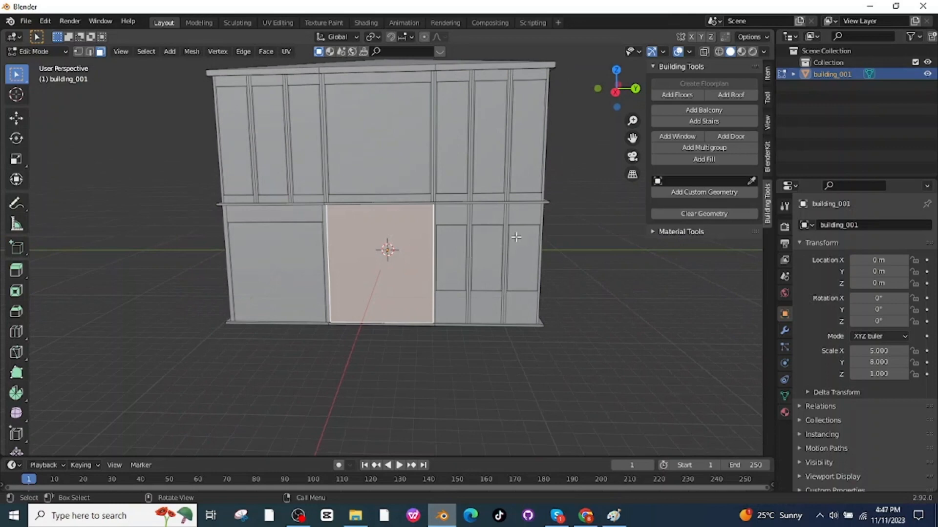
Add a matching door, 1.2 m wide and 11 m high, to the facade's lower middle panel.
middle_click_drag(393, 368, 372, 366)
left_click(730, 136)
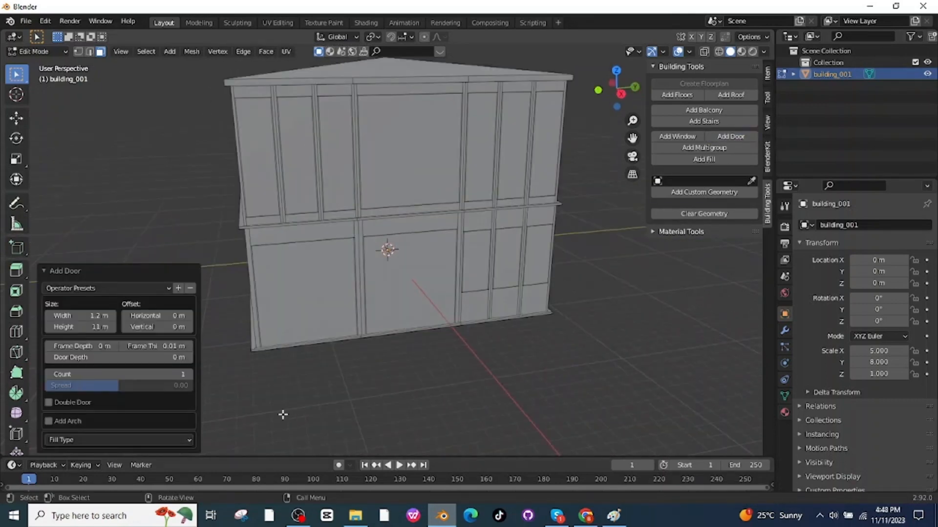
Narrow the lower middle door to 0.62 m, offset it 0.33 m horizontally, and set its frame depth to 0.21 m.
middle_click_drag(283, 414, 155, 362)
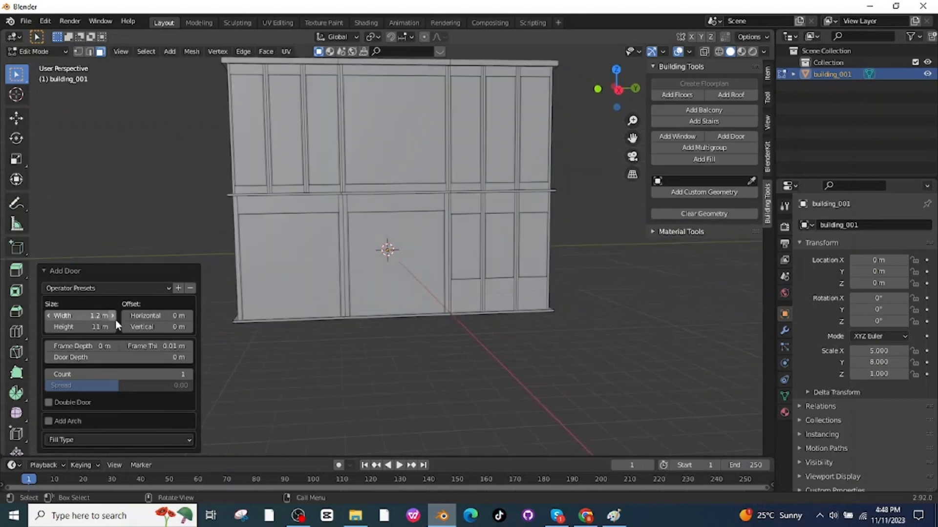
left_click_drag(115, 320, 83, 321)
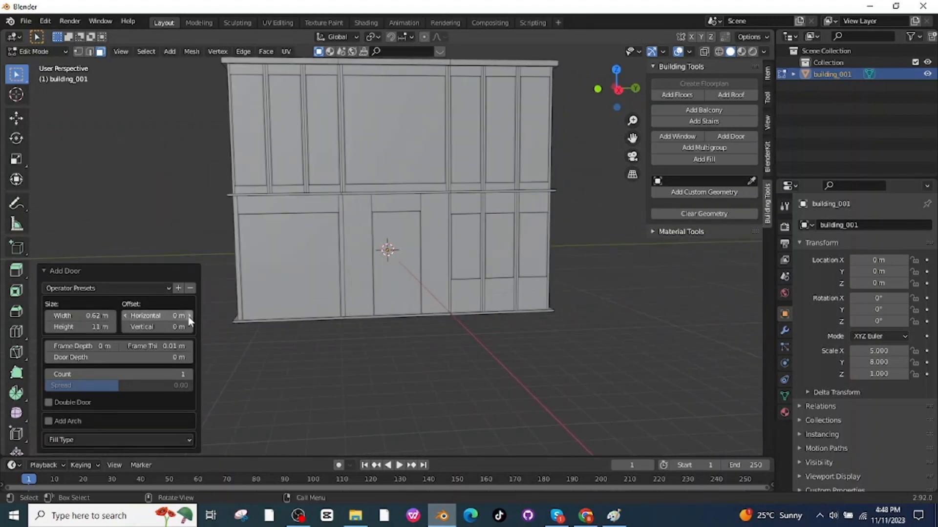
left_click_drag(169, 319, 188, 320)
middle_click_drag(251, 327, 174, 329)
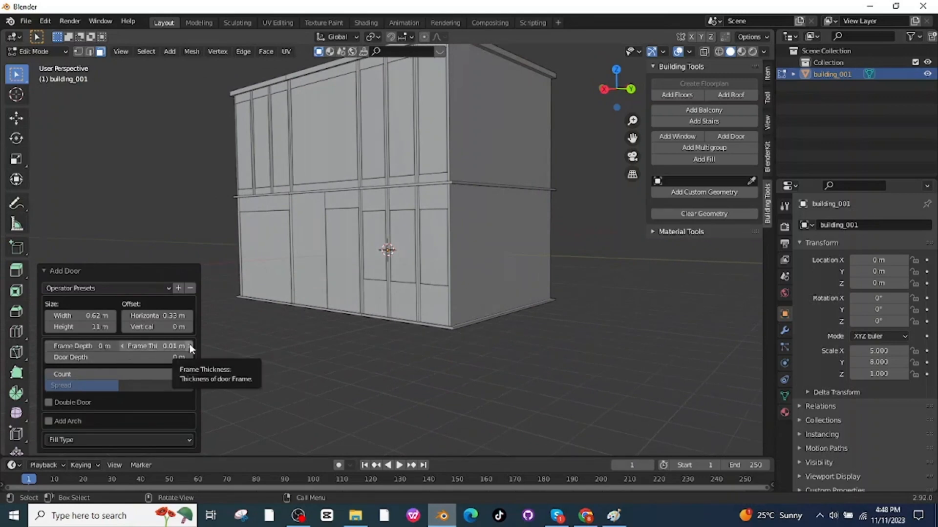
left_click_drag(81, 345, 90, 346)
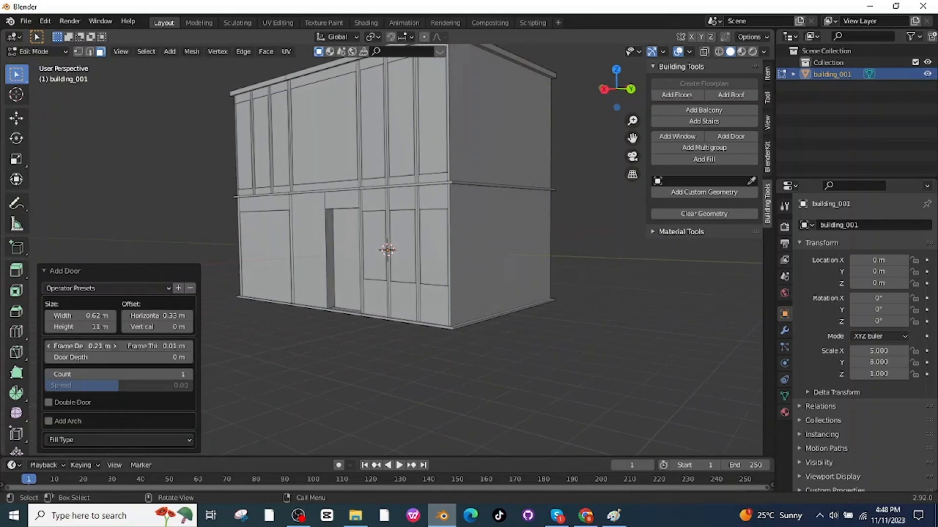
middle_click_drag(360, 335, 448, 336)
Add a window to the wall panel beside that door, 0.73 m wide and 6.4 m high with a 0.92 m vertical offset.
left_click(357, 249)
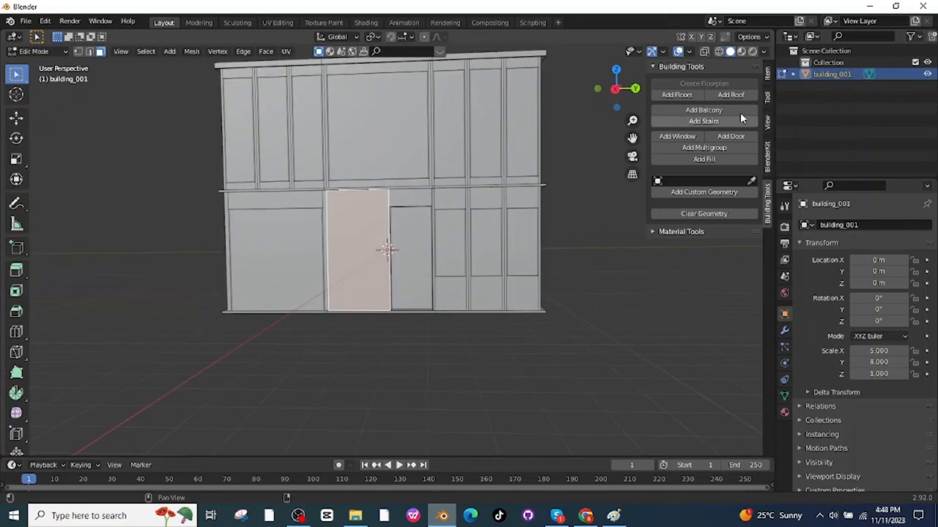
left_click(677, 136)
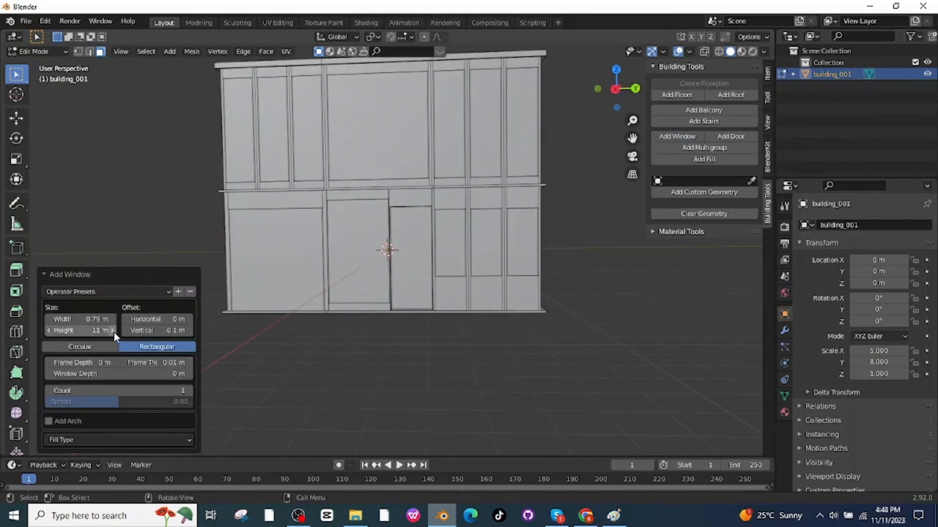
left_click_drag(113, 332, 84, 333)
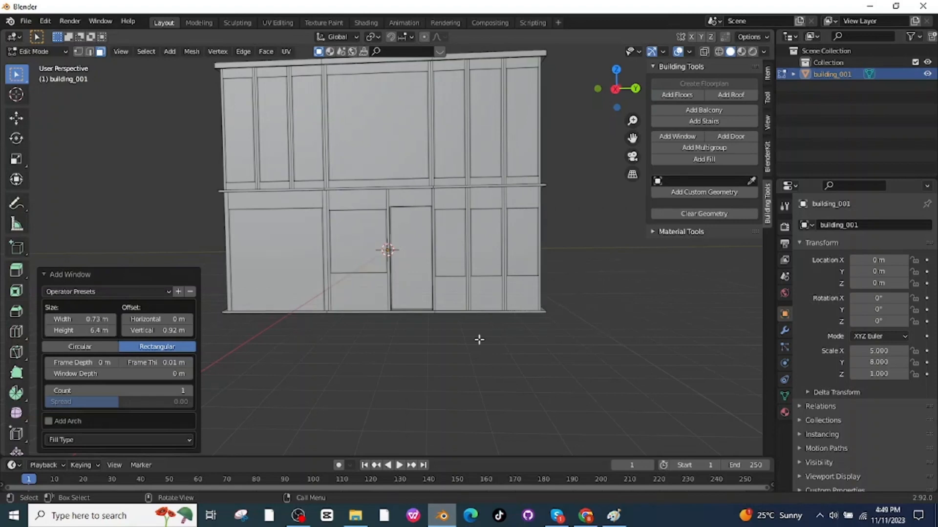
middle_click_drag(479, 340, 531, 340)
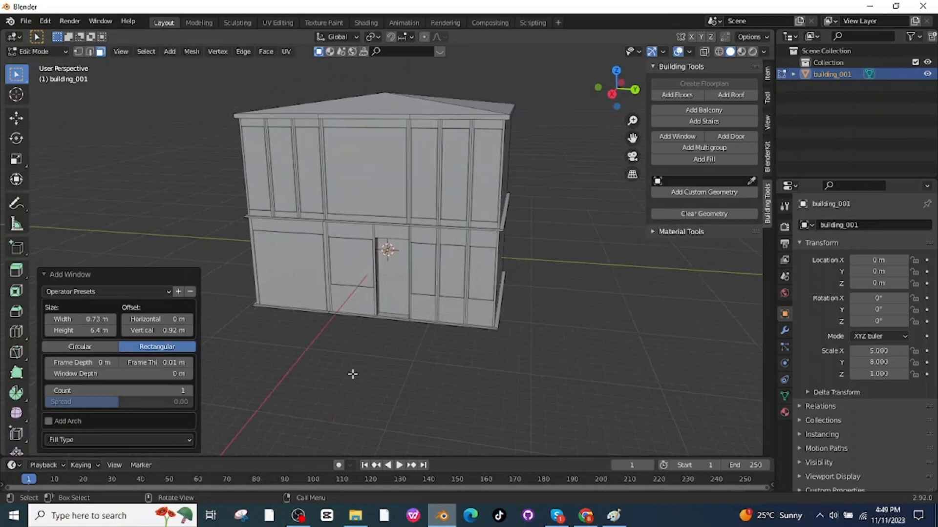
Extrude the face of the window beside the door inward by about 0.63 m.
middle_click_drag(326, 365, 211, 113)
left_click(490, 272)
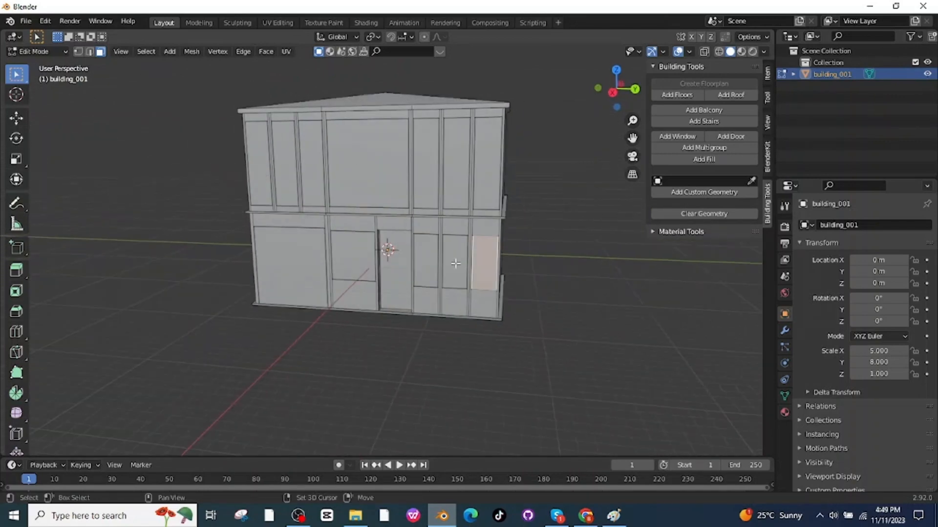
left_click(453, 264, "shift")
left_click(431, 262, "shift")
left_click(397, 260, "shift")
left_click(346, 258, "shift")
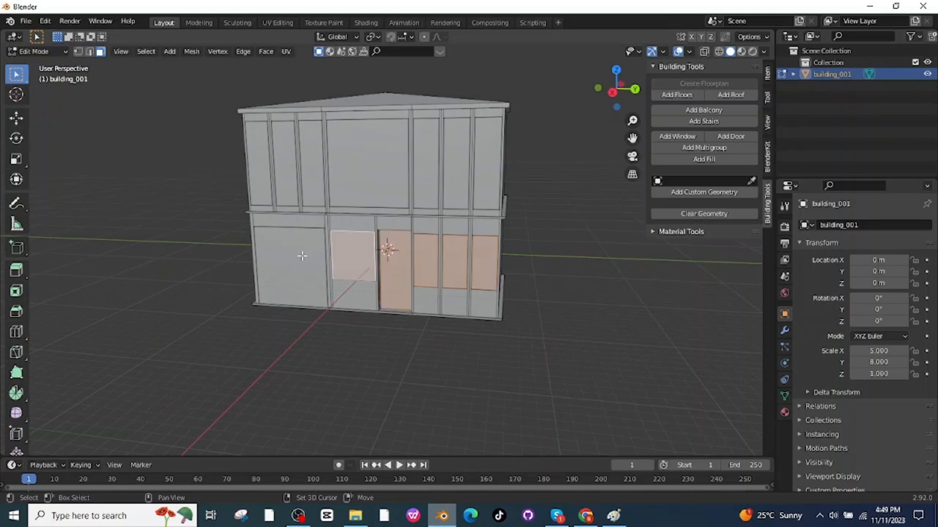
left_click(588, 306)
key("e")
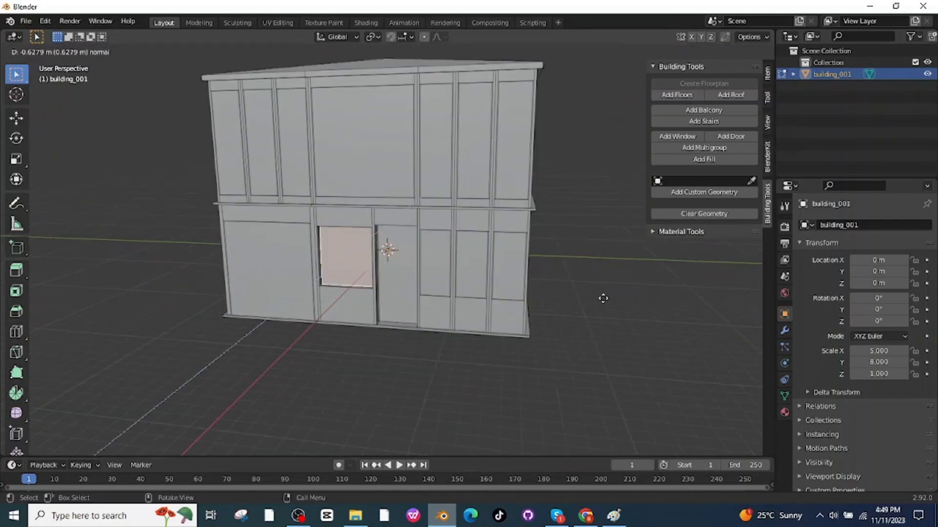
left_click(603, 298)
Delete the faces filling all window and door openings on both storeys of the front facade.
left_click(508, 266)
left_click(471, 263, "shift")
left_click(438, 259, "shift")
left_click(398, 266, "shift")
left_click(347, 258, "shift")
left_click(271, 264, "shift")
left_click(229, 152, "shift")
left_click(261, 149, "shift")
left_click(294, 148, "shift")
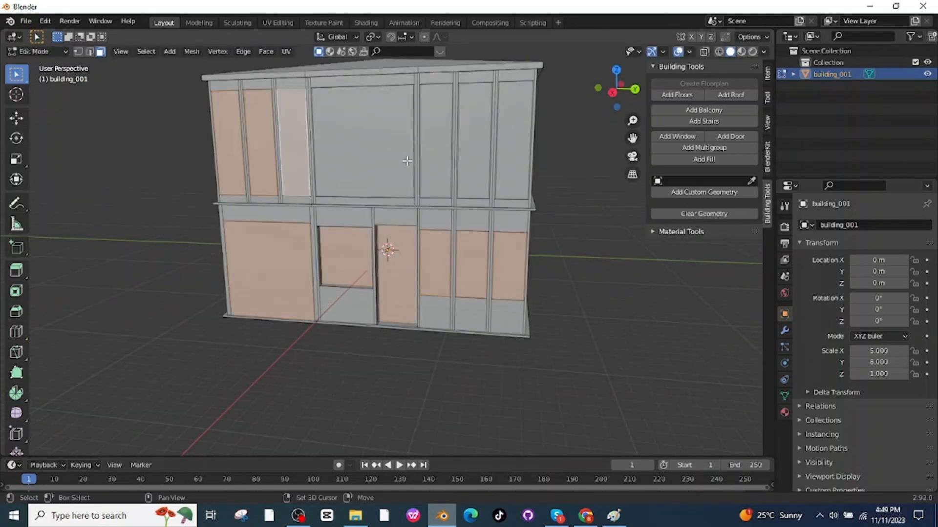
left_click(363, 146, "shift")
key("x")
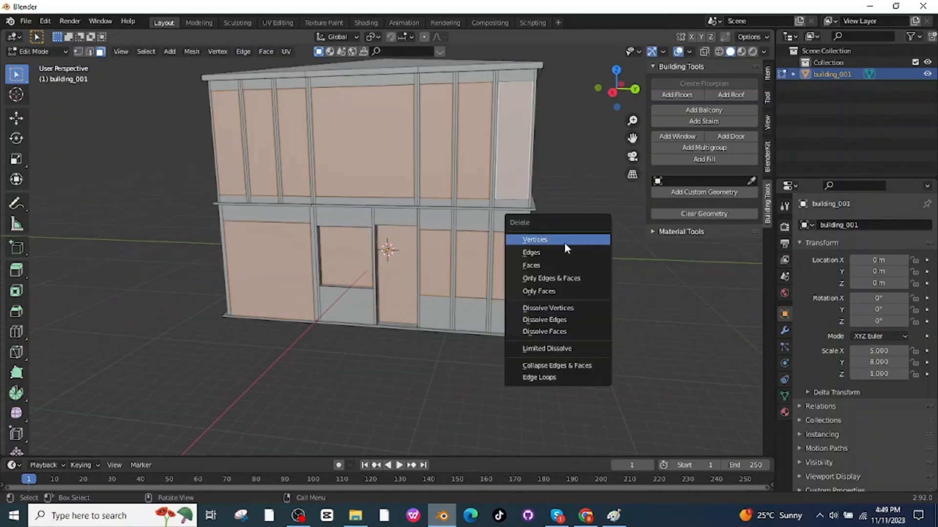
left_click(541, 256)
middle_click_drag(540, 255, 591, 315)
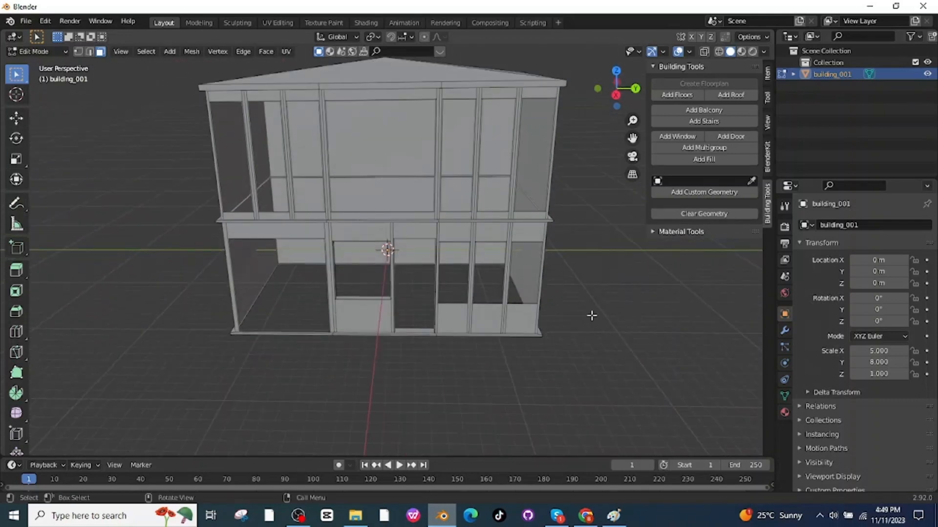
Add horizontal loop cuts to the wall strips above the ground-floor windows and to the panel below the lower middle window.
key("ctrl+r")
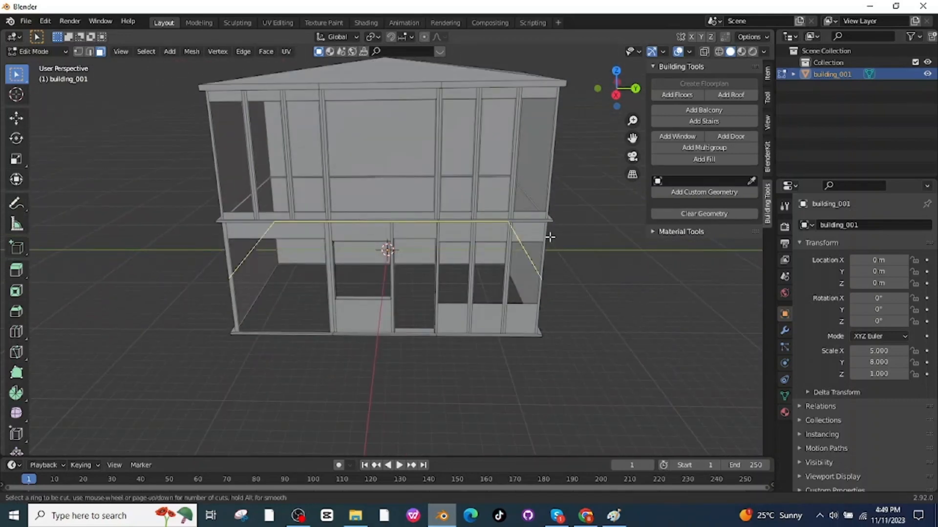
left_click(544, 233)
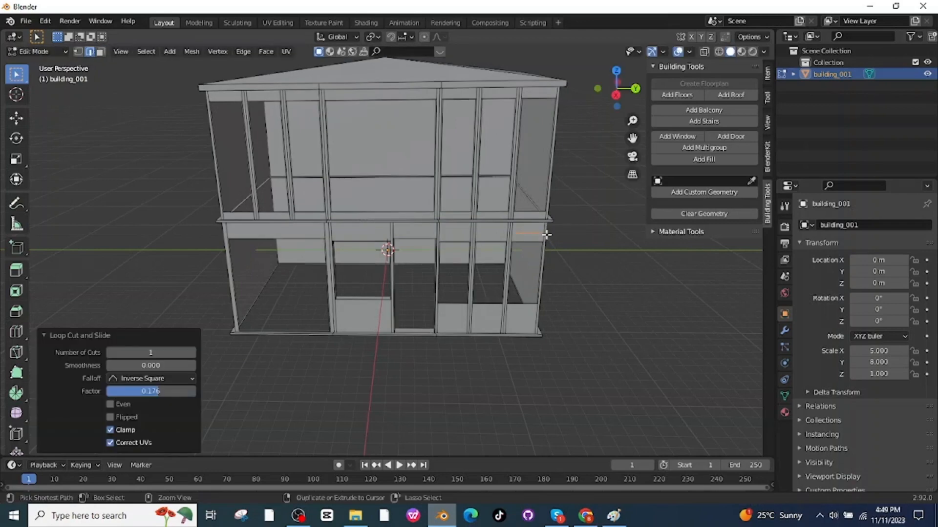
middle_click_drag(547, 236, 386, 350)
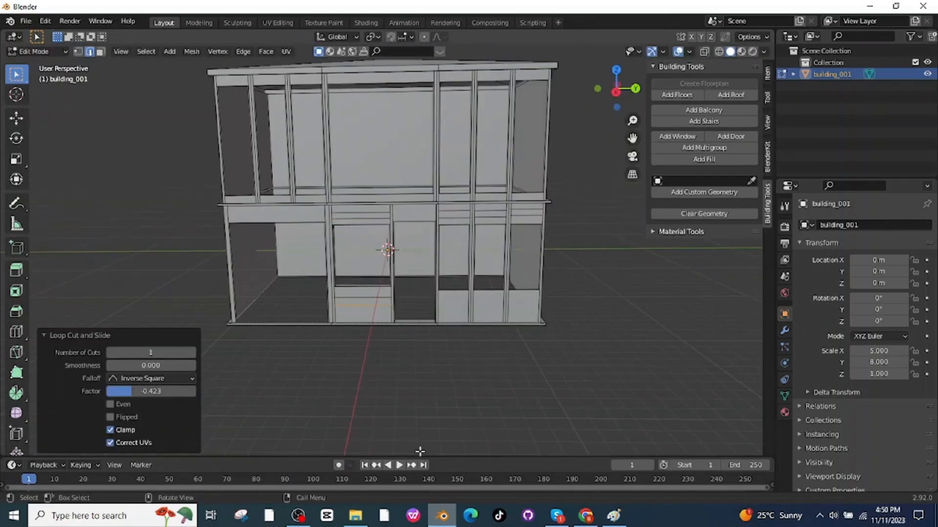
key("ctrl+r")
left_click(321, 209)
middle_click_drag(258, 128, 289, 138)
Add horizontal loop cuts to the wall strips above the upper-storey windows.
key("ctrl+r")
left_click(266, 84)
left_click(266, 84)
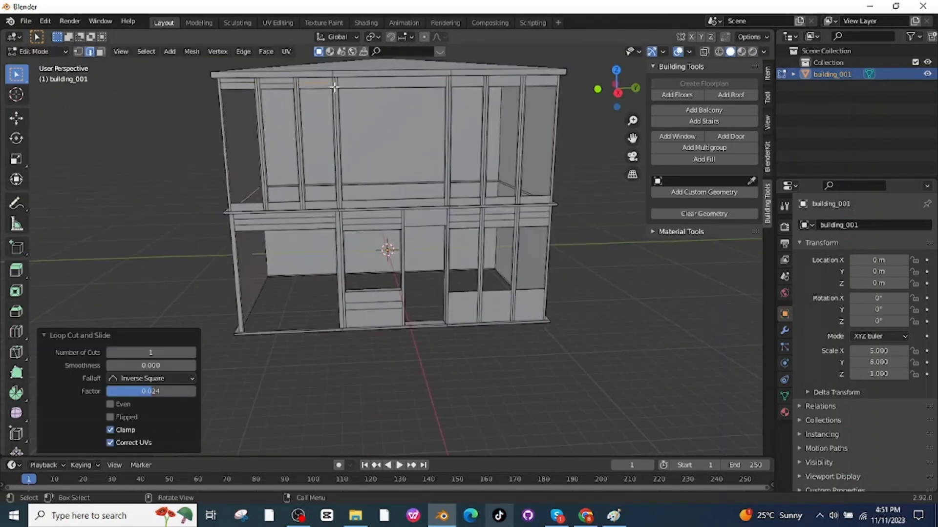
Extrude the cut strips above the windows and below the lower middle window outward as ledges, and bevel them.
middle_click_drag(601, 229, 568, 271)
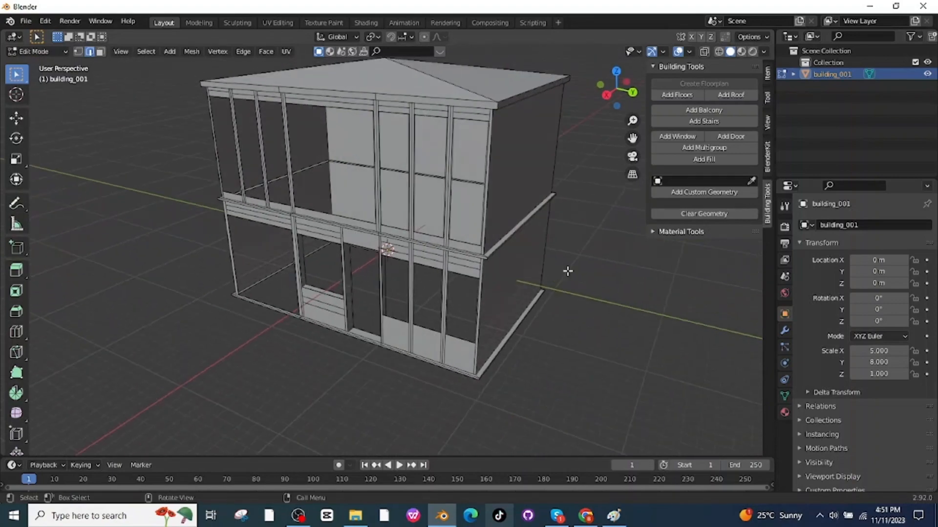
left_click(101, 52)
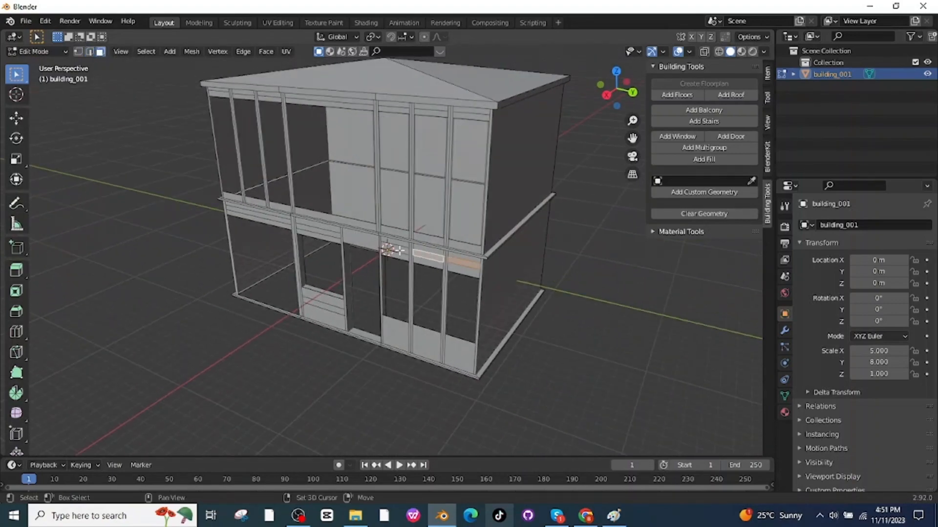
left_click(319, 306, "shift")
left_click(265, 215, "shift")
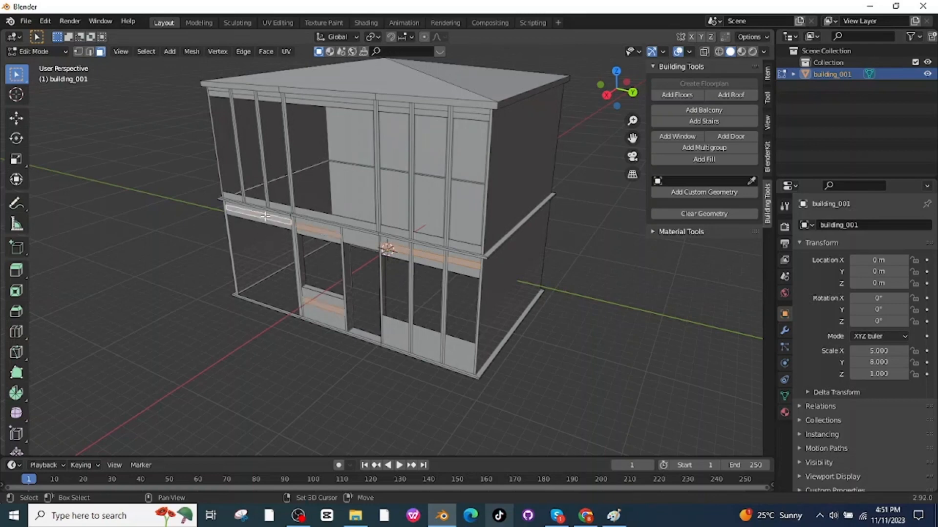
left_click(473, 119, "shift")
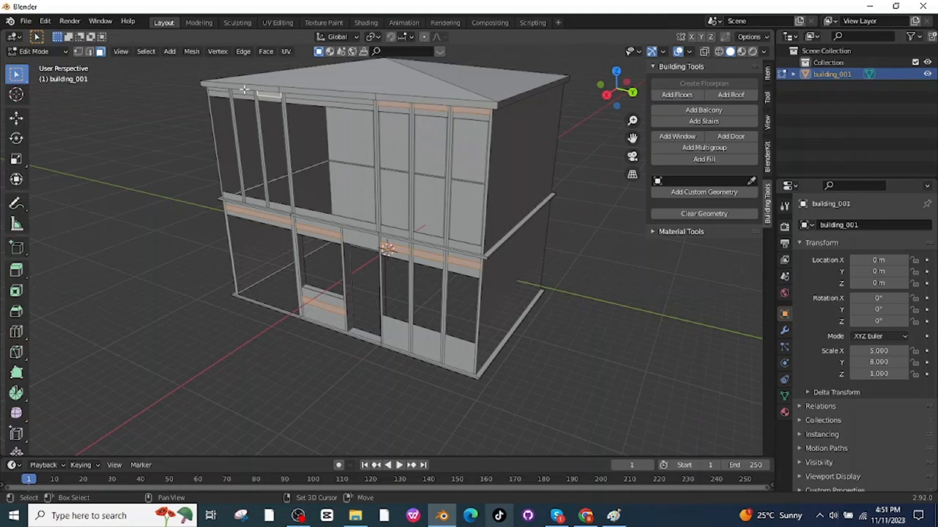
key("e")
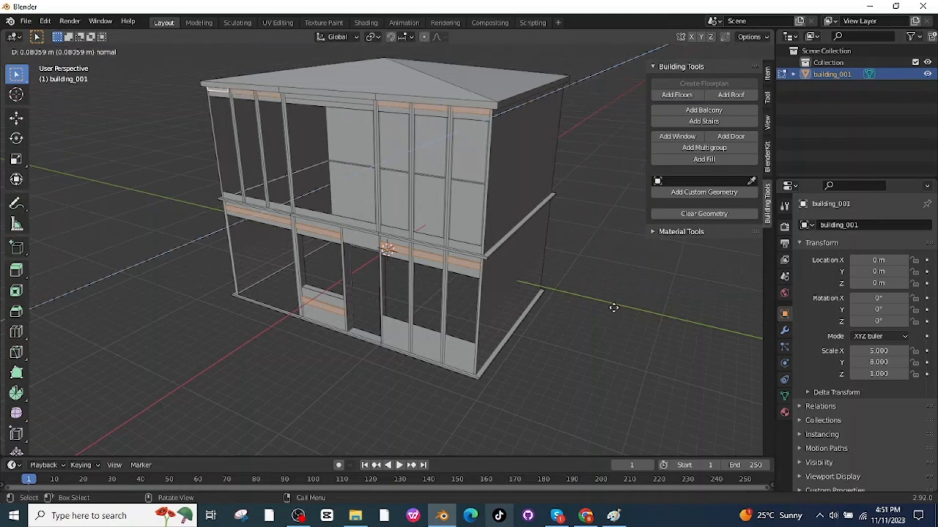
left_click(607, 311)
key("ctrl+b")
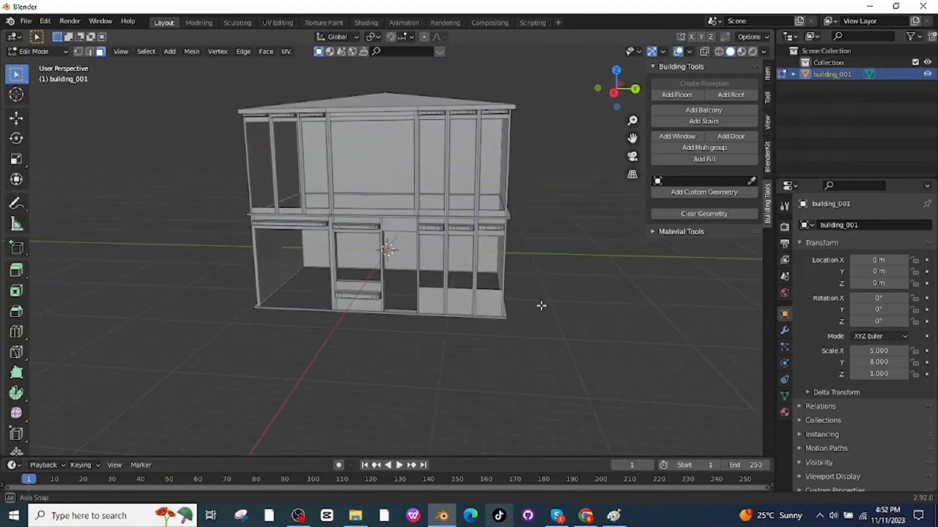
Return to Object Mode and add a Solidify modifier with Even Thickness to the house.
middle_click_drag(540, 305, 359, 223)
scroll(511, 315, "up", 1)
scroll(578, 310, "down", 3)
left_click(52, 53)
left_click(34, 64)
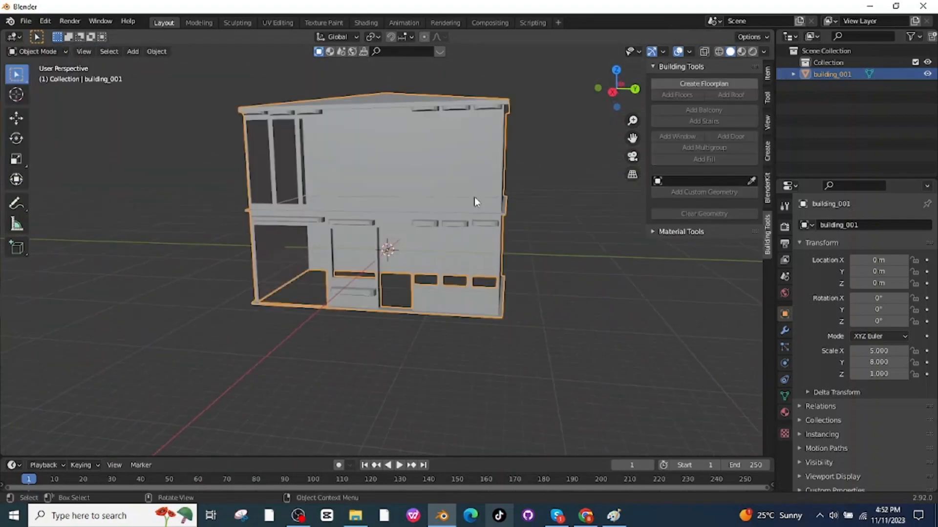
middle_click_drag(479, 218, 749, 363)
left_click(784, 414)
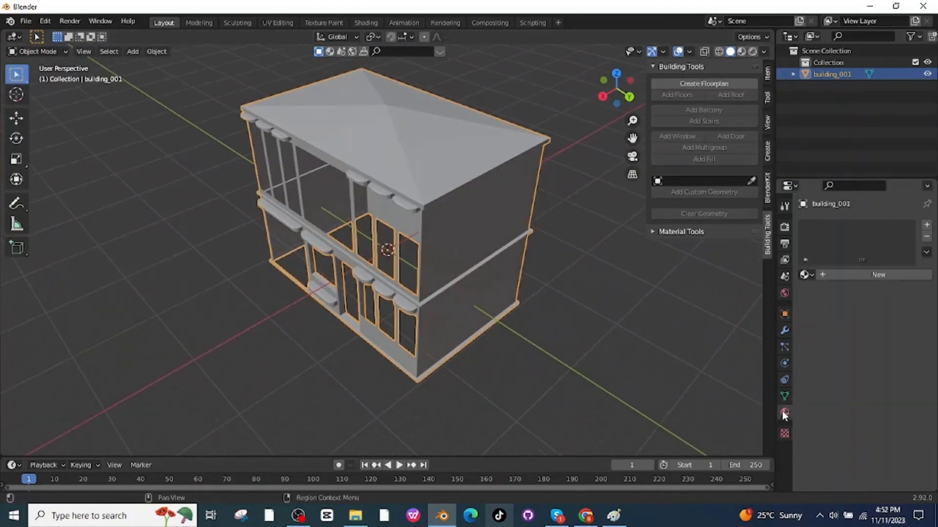
left_click(784, 332)
left_click(843, 224)
left_click(704, 449)
middle_click_drag(581, 328, 635, 337)
left_click(854, 307)
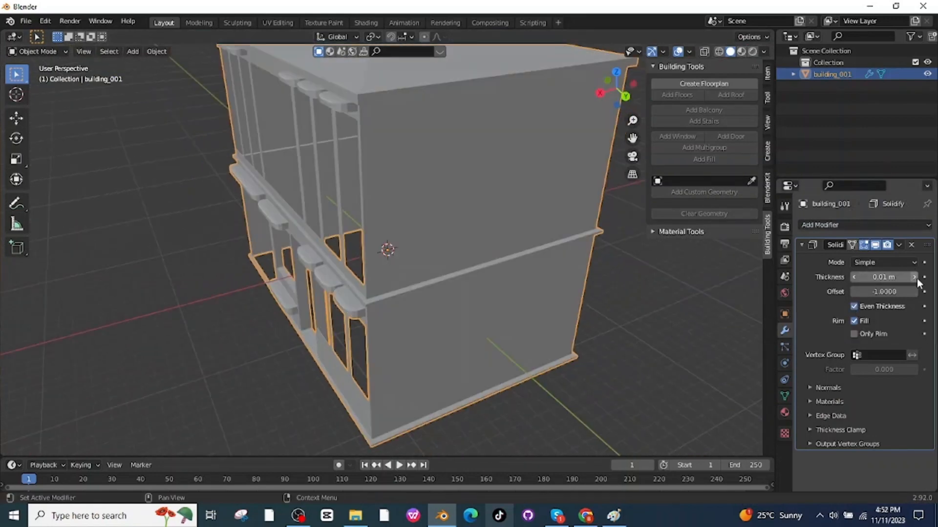
Set the Solidify thickness to 0.05 m and apply the modifier.
left_click(915, 277)
left_click(916, 277)
left_click(916, 277)
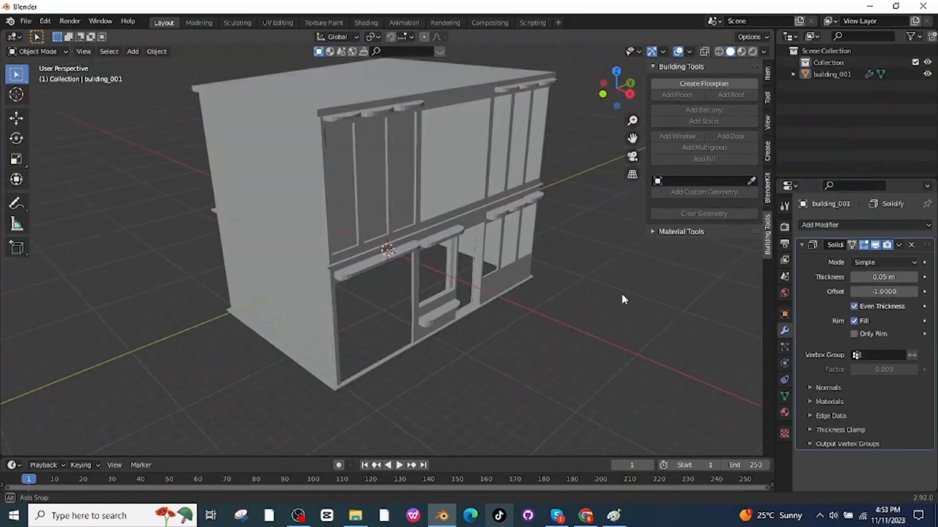
left_click(898, 246)
left_click(860, 258)
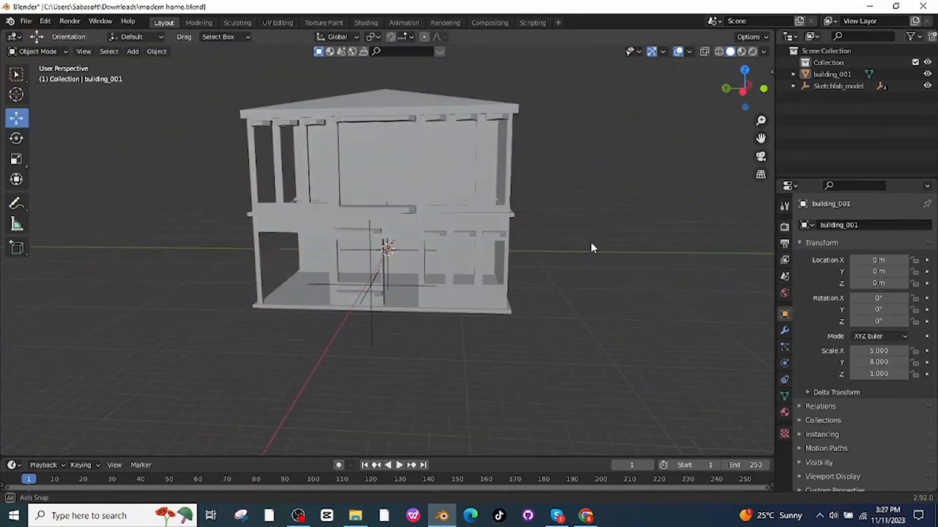
Examine the solidified house with the viewport overlays hidden, and restore the overlays.
middle_click_drag(591, 243, 572, 205)
left_click(677, 53)
left_click(647, 53)
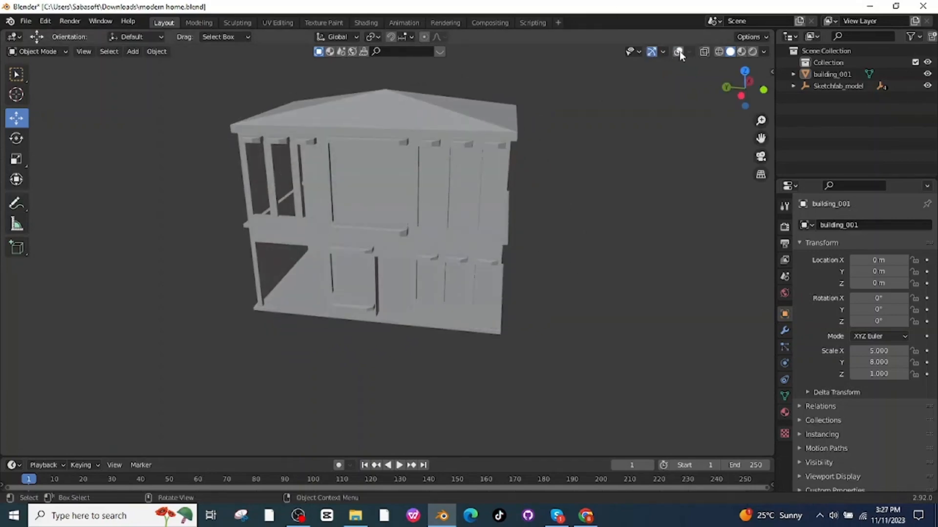
left_click(679, 51)
middle_click_drag(618, 186, 596, 209)
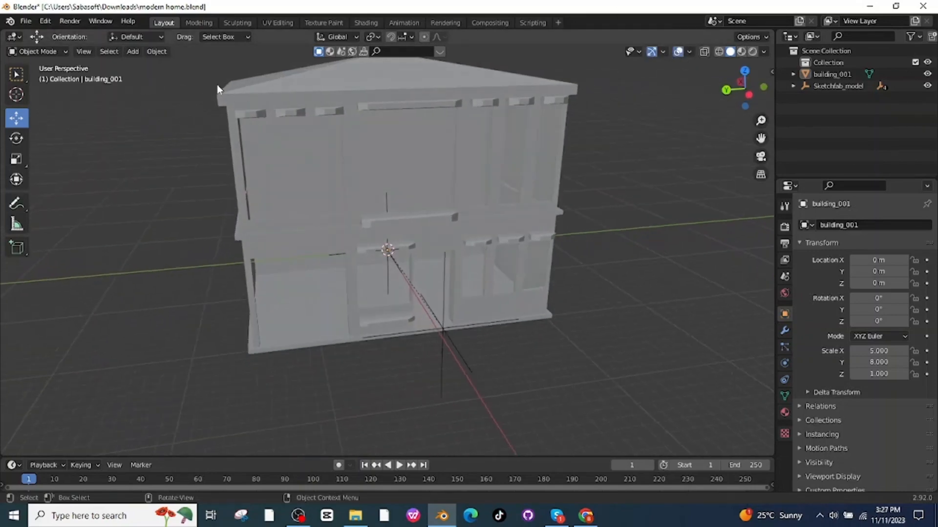
Import the Sketchfab model into the scene from a glTF 2.0 file.
left_click(25, 22)
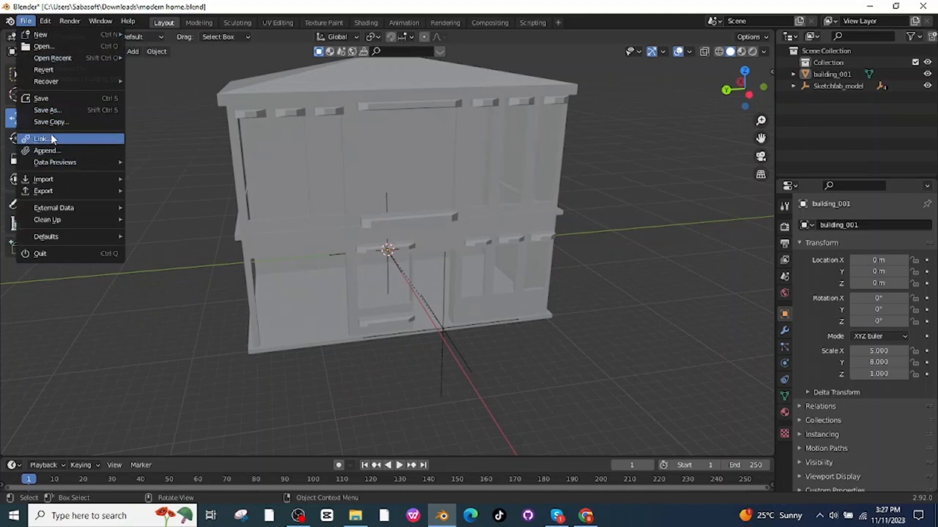
mouse_move(57, 179)
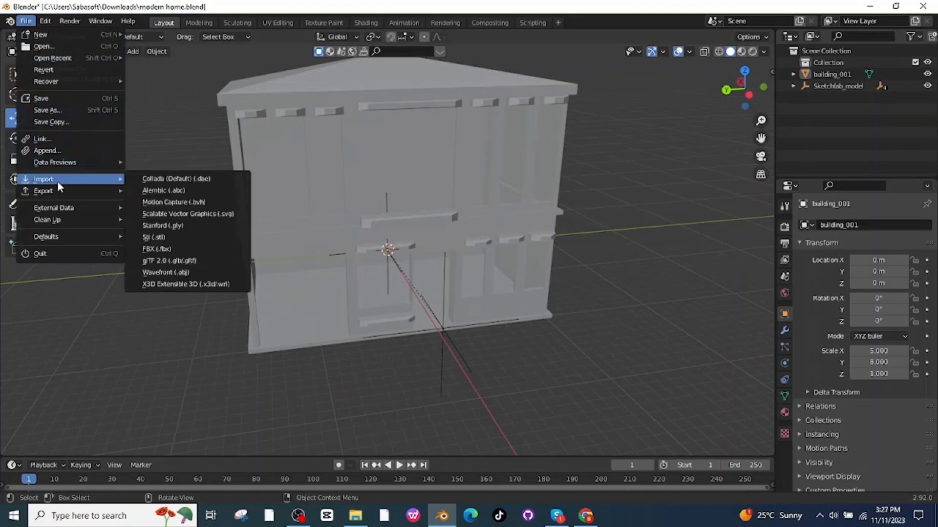
left_click(175, 260)
double_click(447, 192)
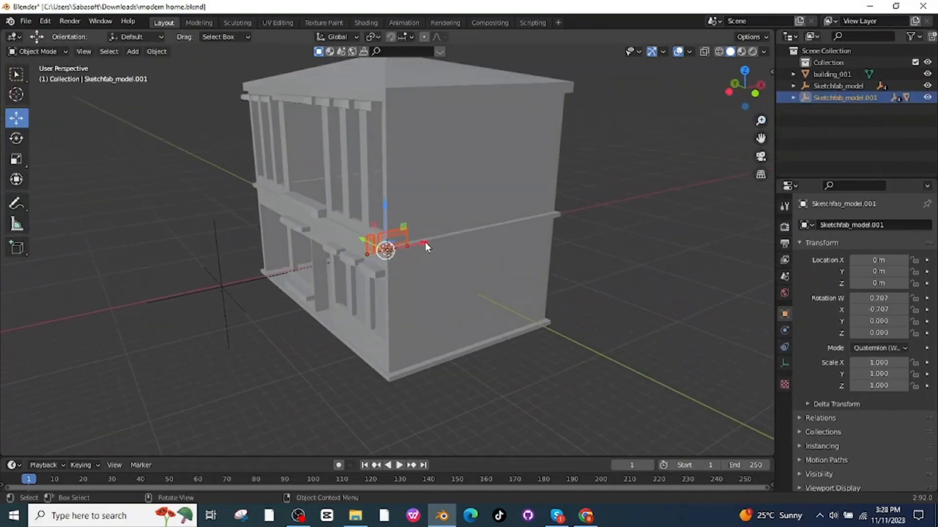
Delete the narrow door panel from the imported model standing in front of the house.
left_click(230, 335)
scroll(232, 335, "up", 5)
middle_click_drag(237, 333, 151, 296)
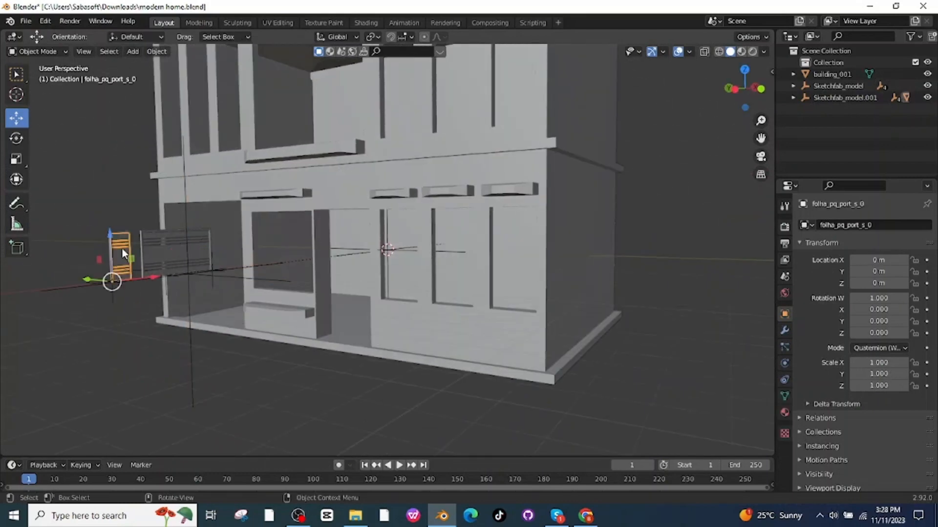
key("Delete")
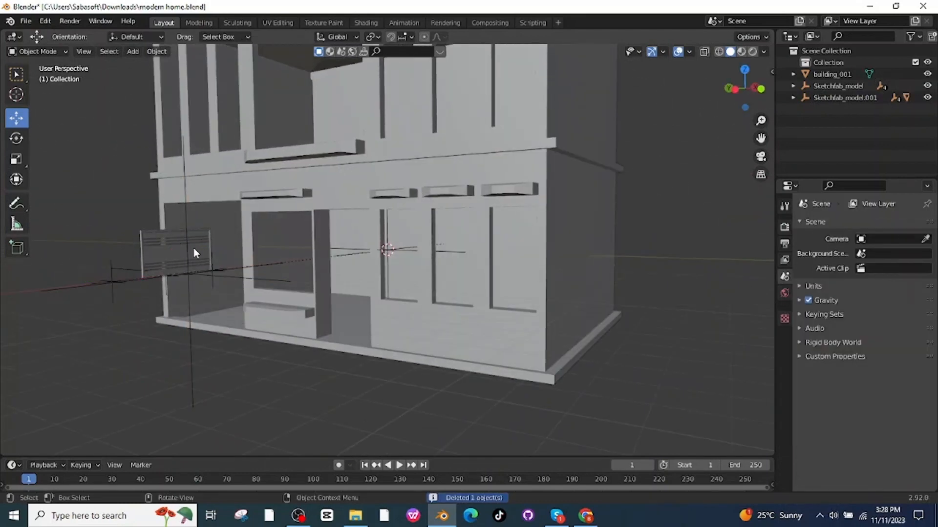
Scale the remaining wide panel up uniformly to about 3.03.
left_click(185, 250)
scroll(168, 261, "up", 2)
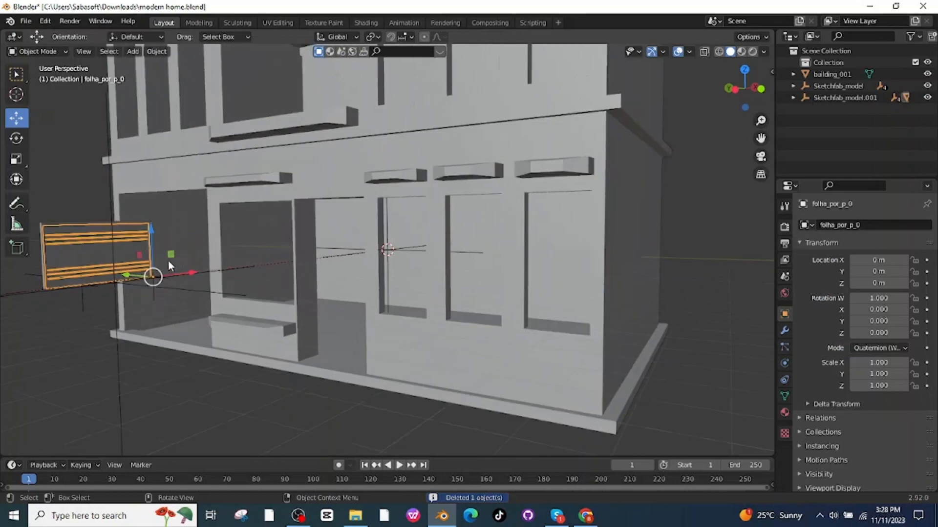
middle_click_drag(110, 250, 360, 391)
key("s")
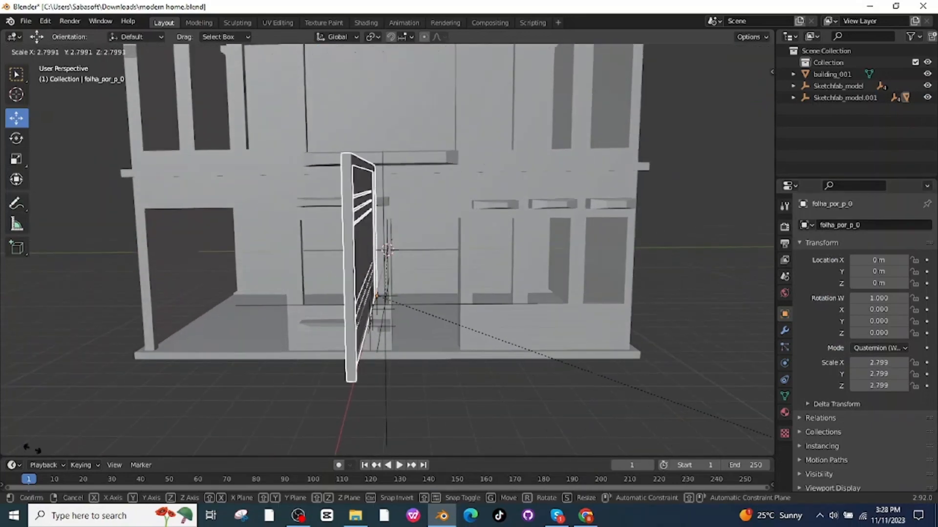
Rotate the wide panel about a quarter turn around the vertical axis to face along the facade.
left_click(13, 139)
left_click_drag(403, 302, 373, 308)
middle_click_drag(373, 308, 7, 155)
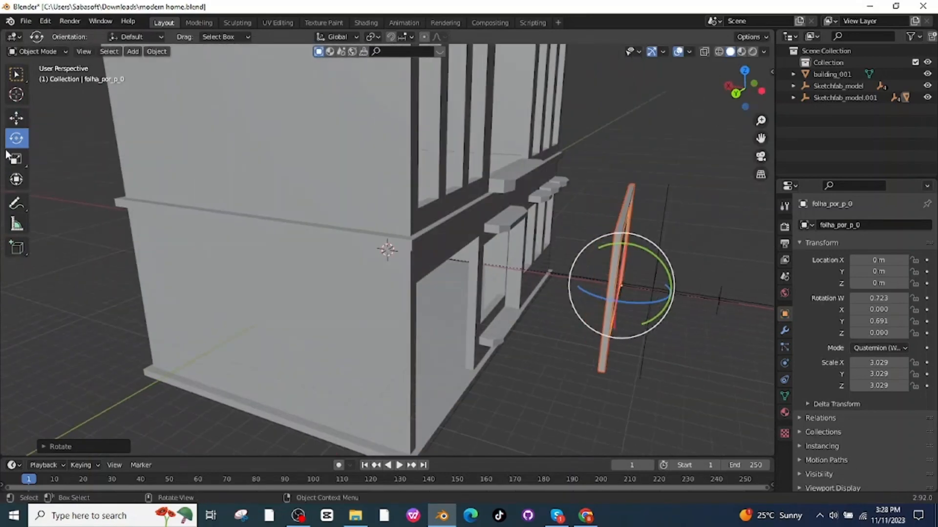
Move the wide panel against the facade in front of the large ground-floor garage opening and raise it above the base ledge.
left_click_drag(565, 277, 438, 260)
middle_click_drag(620, 332, 655, 304)
left_click_drag(506, 214, 504, 295)
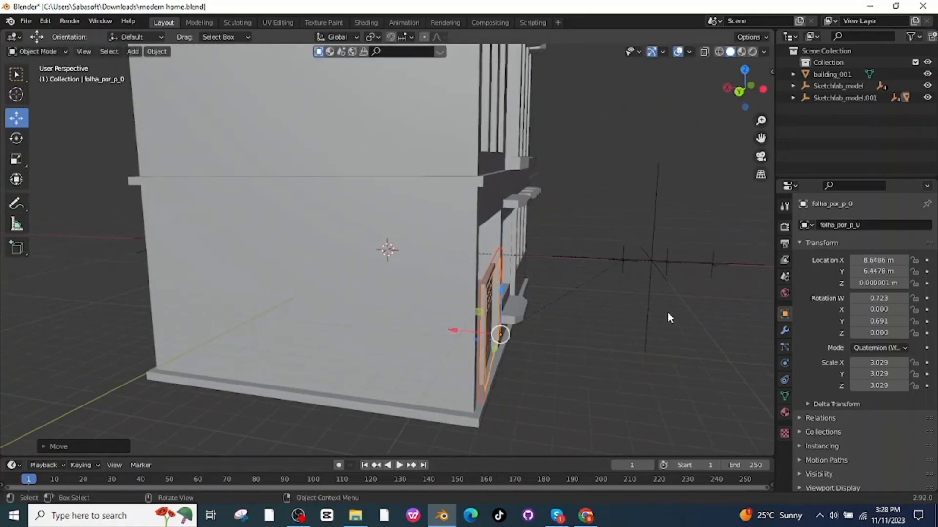
middle_click_drag(667, 314, 615, 311)
left_click_drag(399, 359, 355, 365)
middle_click_drag(413, 364, 397, 371)
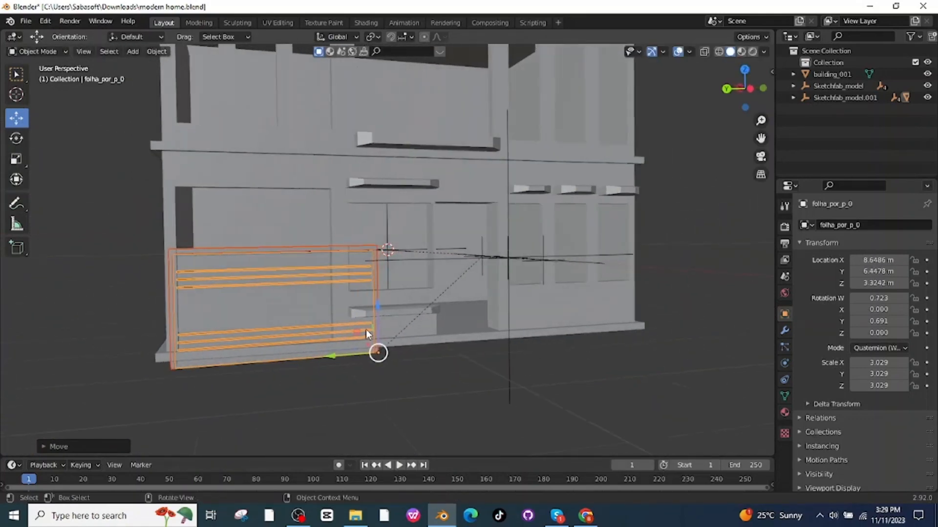
left_click_drag(379, 308, 373, 277)
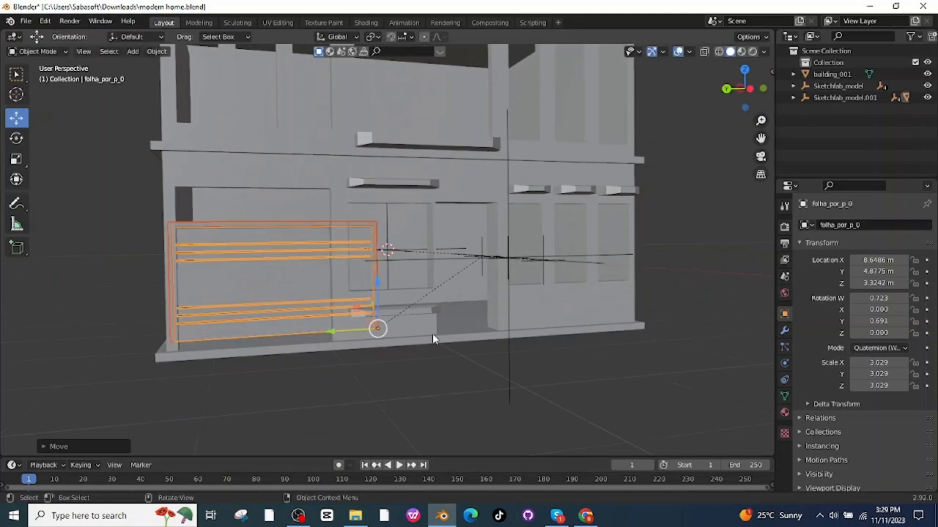
Narrow the garage panel to an X scale of about 2.64 and shift it along Y towards the house corner.
key("s")
key("x")
left_click(456, 360)
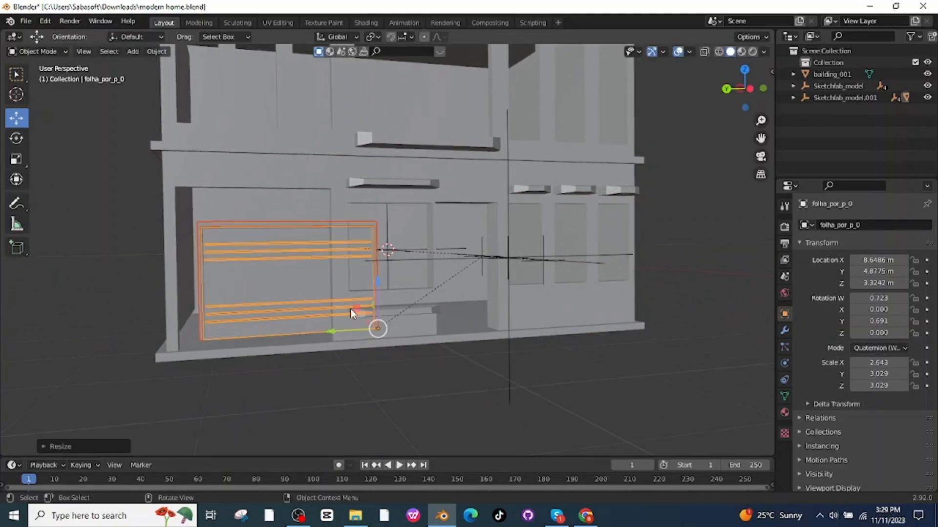
left_click_drag(333, 331, 306, 333)
Turn the garage panel slightly to align with the wall and move it back into the garage opening.
middle_click_drag(494, 367, 552, 342)
left_click(16, 139)
left_click_drag(493, 394, 497, 387)
left_click(16, 118)
left_click_drag(424, 375, 436, 377)
Straighten the garage panel parallel to the facade, with rotation W and Y at 0.707.
middle_click_drag(508, 342, 693, 380)
scroll(684, 379, "down", 3)
left_click(17, 139)
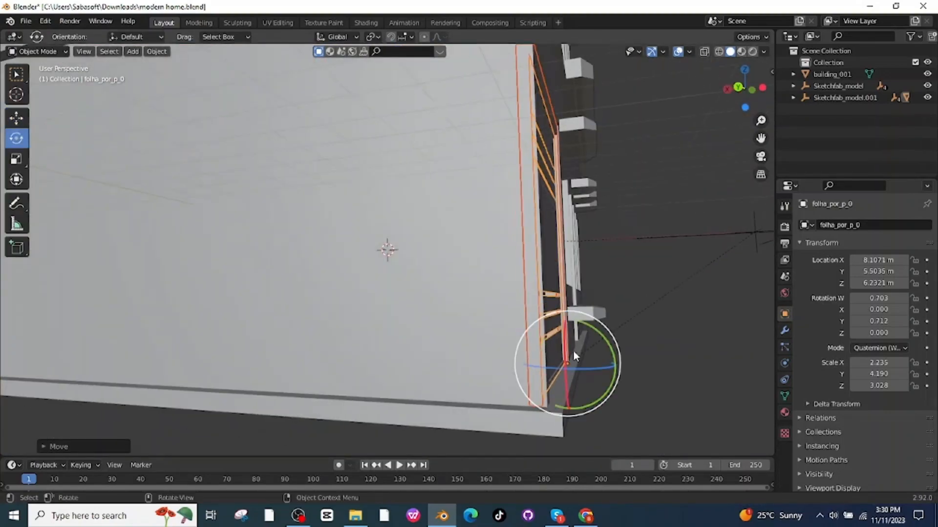
left_click_drag(591, 368, 597, 370)
middle_click_drag(665, 346, 674, 315)
Import garage_door.glb again, scale it to about 5.7 and move it out to about -14.17 m in X.
left_click(26, 21)
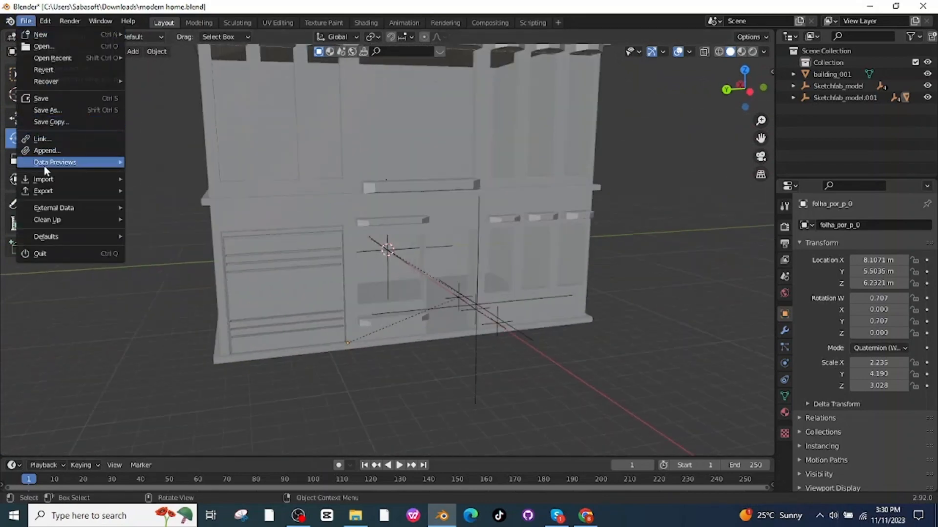
left_click(41, 98)
middle_click_drag(503, 278, 683, 324)
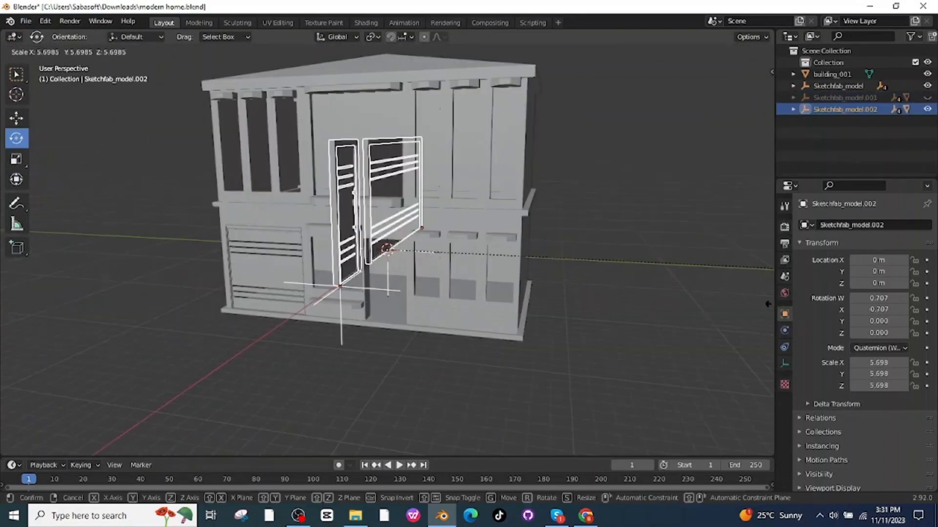
left_click(647, 429)
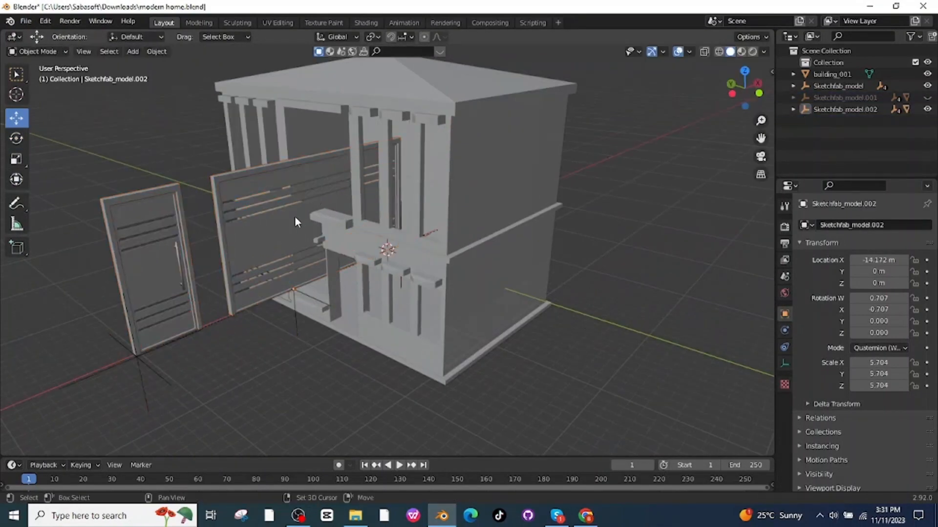
Delete the wide panel of the new import and move the remaining single door along X closer to the facade.
left_click(293, 222)
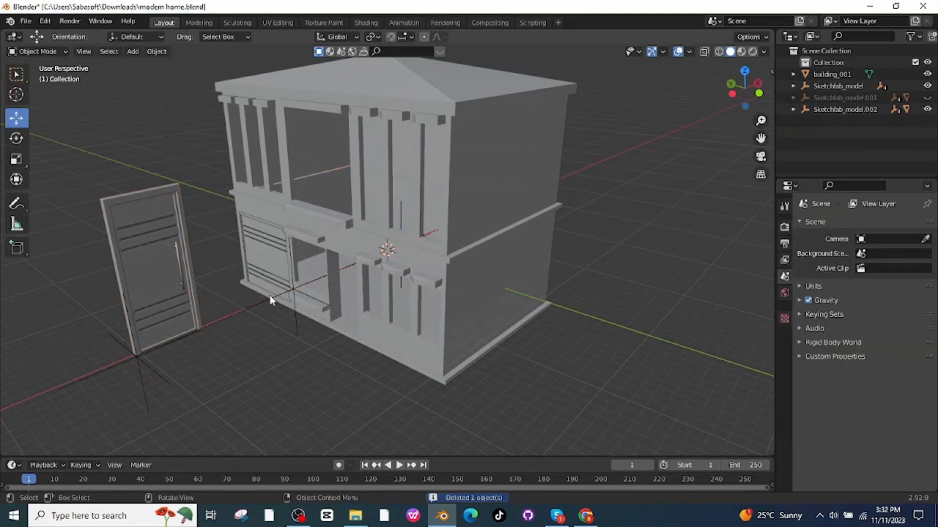
left_click(270, 295)
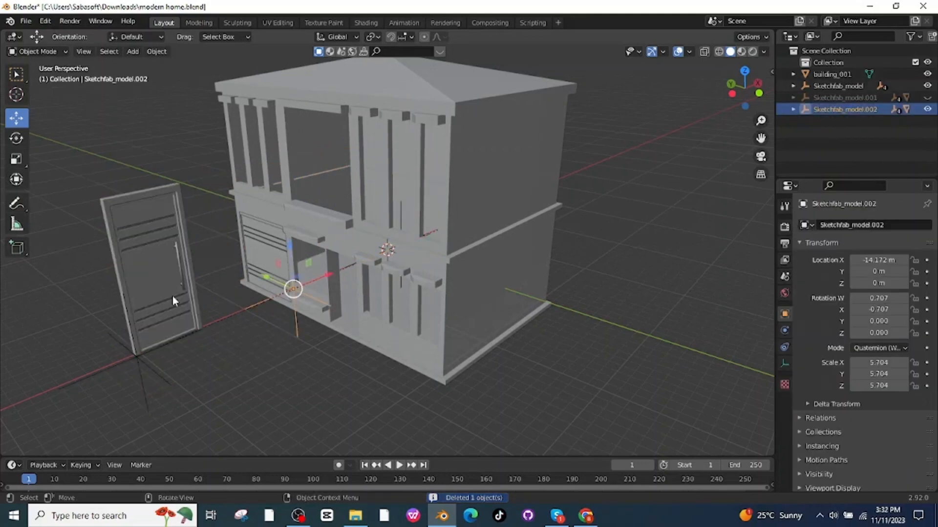
left_click_drag(329, 276, 388, 251)
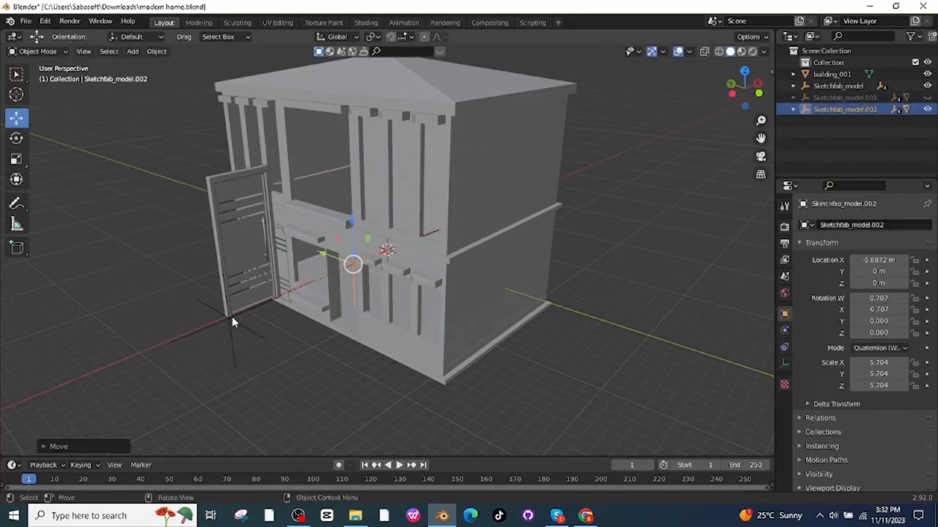
left_click(231, 316)
left_click_drag(270, 303, 335, 279)
middle_click_drag(371, 304, 561, 297)
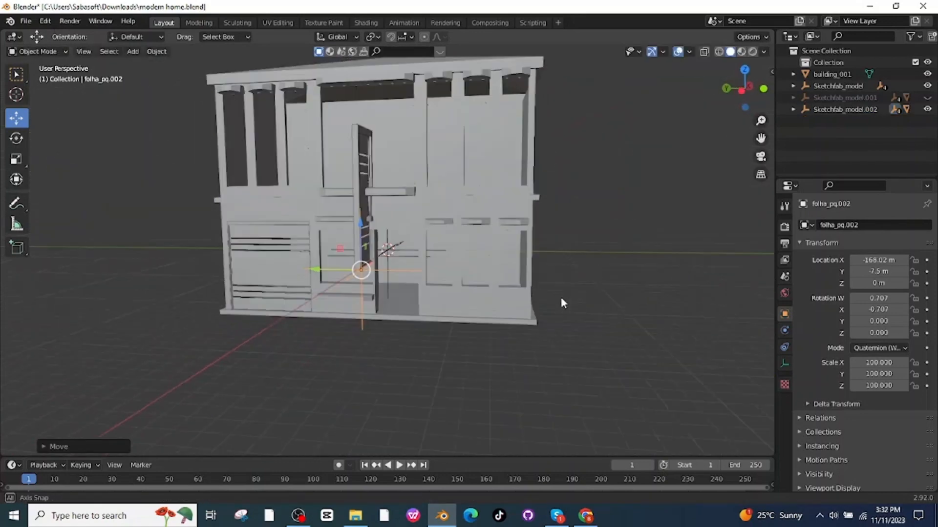
Rotate the single door 90 degrees around the vertical axis, parallel to the facade.
scroll(287, 240, "up", 3)
left_click_drag(368, 273, 341, 272)
middle_click_drag(341, 272, 445, 277)
left_click_drag(231, 285, 228, 284)
left_click(16, 118)
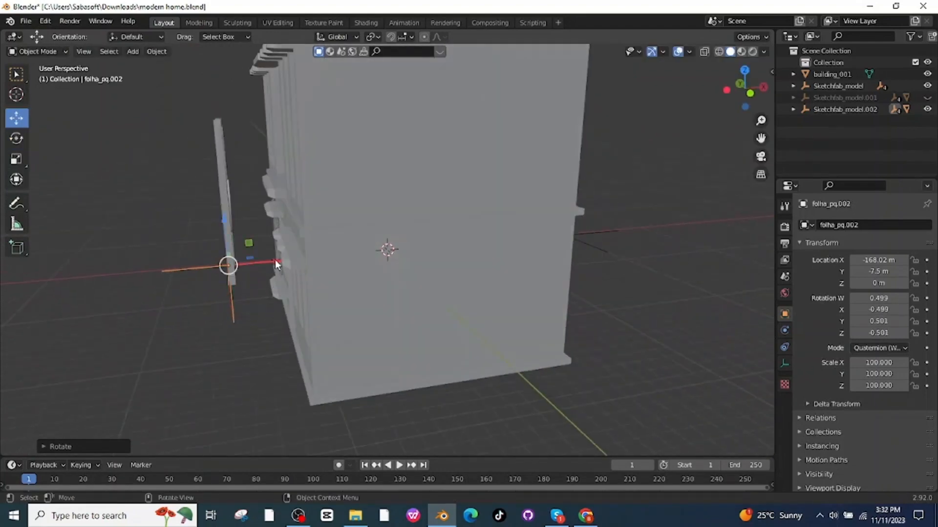
Move the single door along X up to the facade and lower it to the house's base.
left_click_drag(277, 264, 326, 260)
middle_click_drag(464, 292, 572, 296)
left_click_drag(469, 332, 484, 333, "alt")
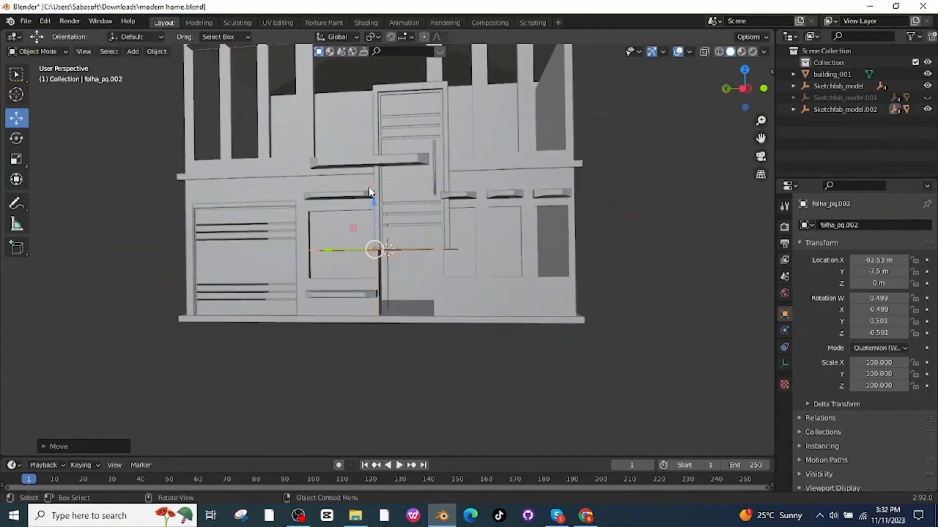
left_click_drag(374, 200, 375, 272)
left_click_drag(581, 297, 492, 295, "alt")
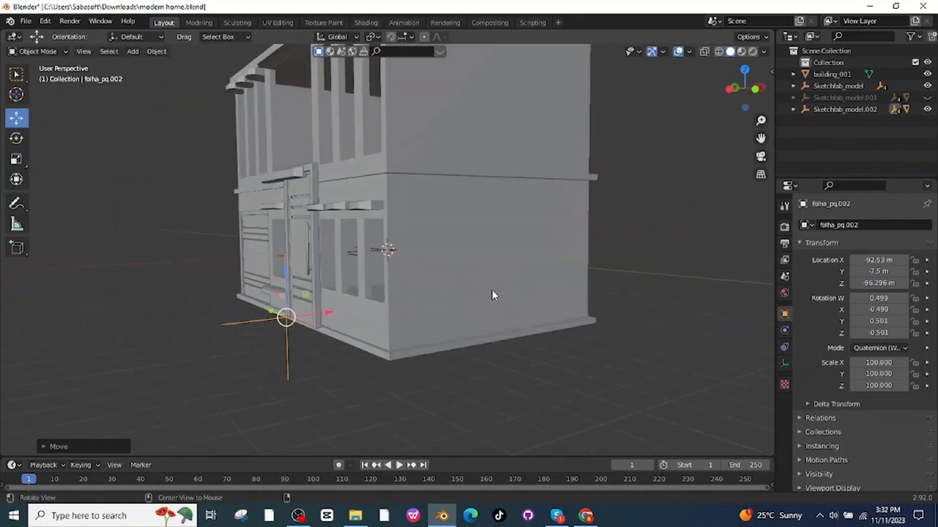
left_click_drag(336, 317, 680, 347, "alt")
Scale the single door down along Z and then along Y to suit the entrance opening.
key("s")
key("z")
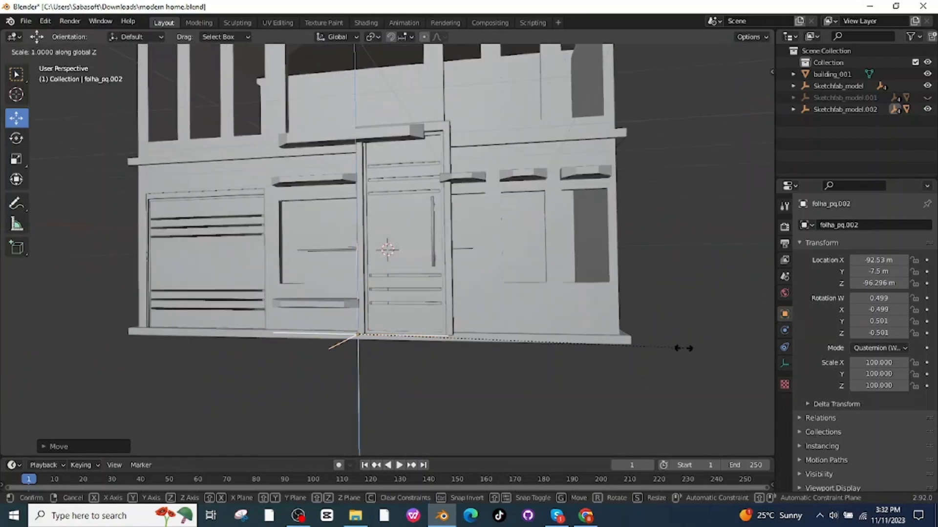
left_click(575, 345)
key("s")
key("y")
left_click(569, 349)
Shift the door along Y to the entrance opening and narrow it further along Y.
left_click_drag(320, 335, 359, 337)
middle_click_drag(439, 337, 415, 356)
key("s")
key("y")
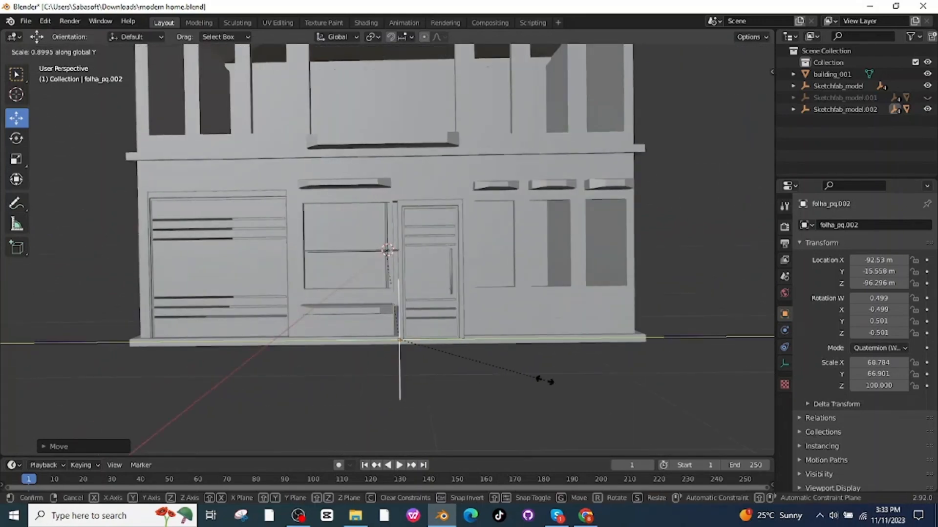
left_click(541, 379)
Move the door back into the entrance opening, to about -46.9 m in X and -13.5 m in Y.
middle_click_drag(469, 337, 348, 361)
left_click_drag(344, 340, 367, 323)
middle_click_drag(376, 391, 488, 376)
scroll(487, 376, "up", 1)
scroll(489, 380, "up", 3)
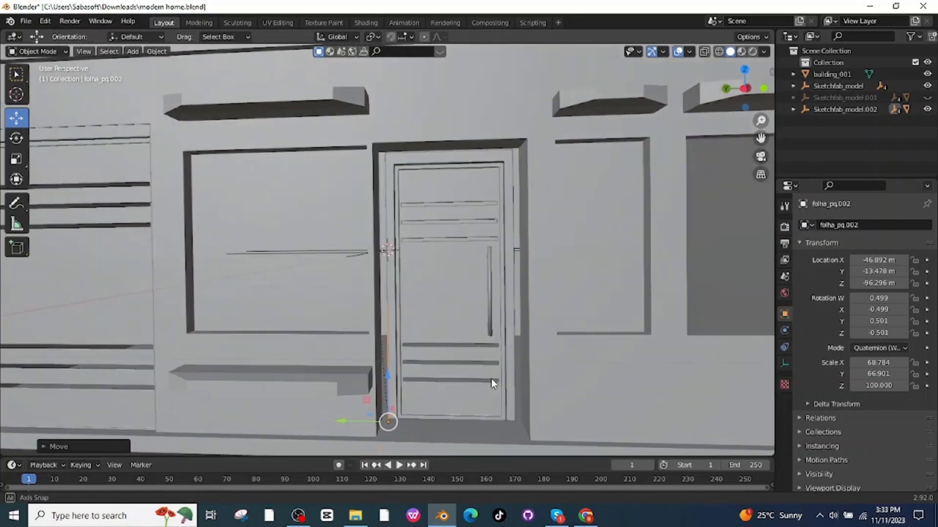
middle_click_drag(447, 425, 444, 424)
key("g")
key("z")
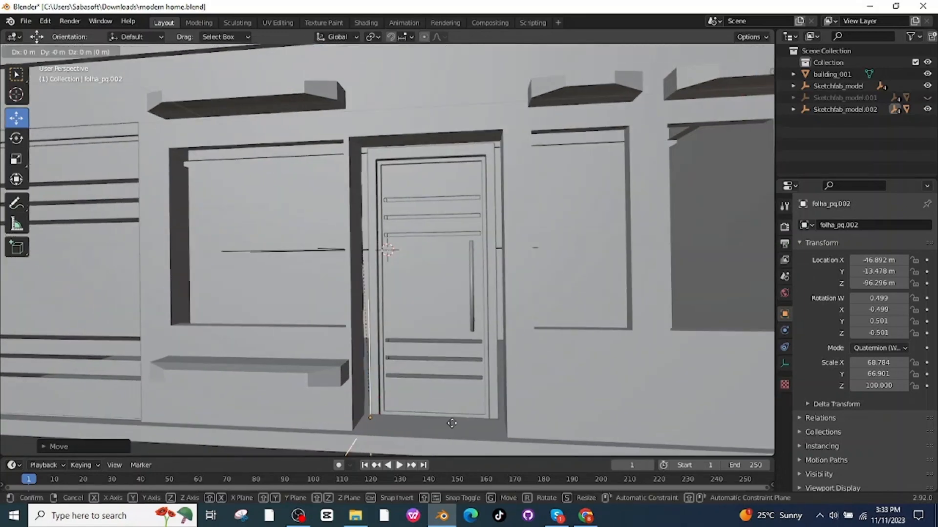
left_click(458, 415)
key("ctrl+z")
Adjust the door's depth along X and enlarge it to scales of about 77.4 and 68.3 to fill the entrance opening.
key("g")
key("x")
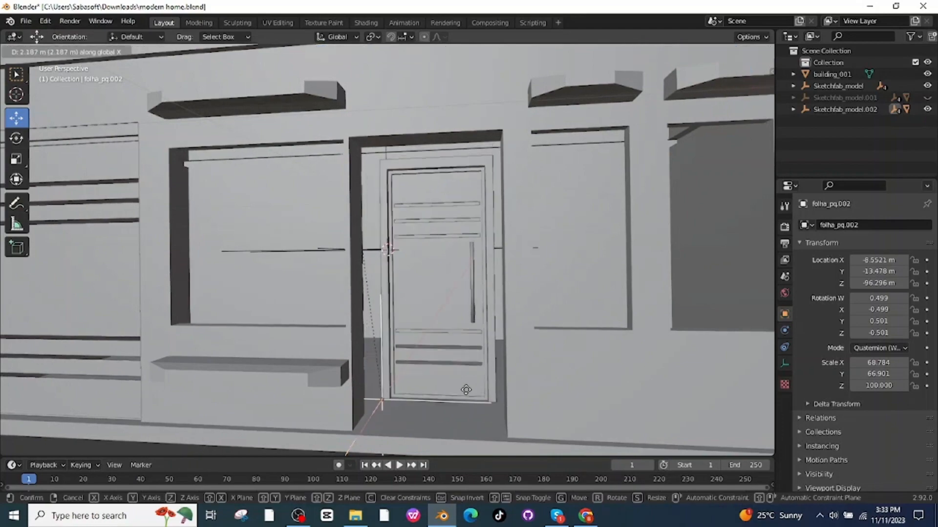
left_click(467, 390)
middle_click_drag(467, 389, 595, 399)
key("s")
left_click(616, 399)
scroll(410, 293, "down", 8)
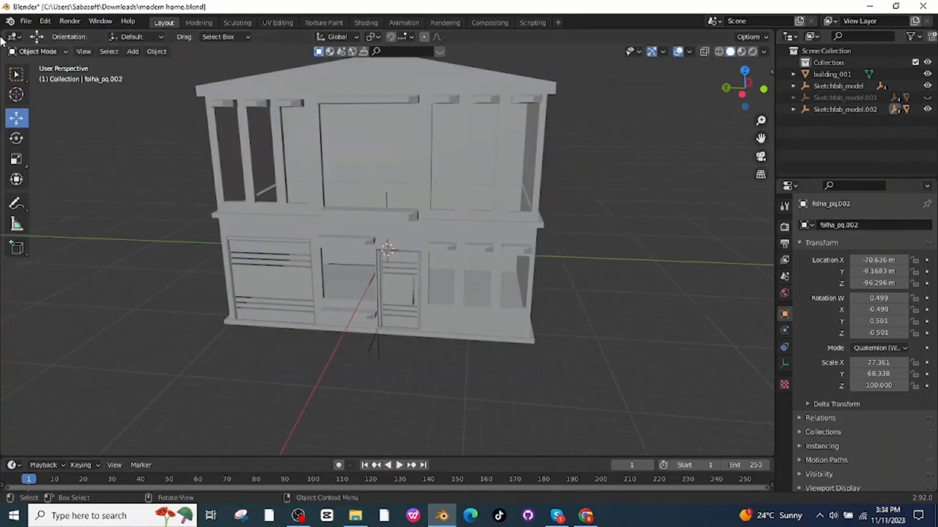
Import glass_window (3).glb as a glTF 2.0 model.
left_click(25, 21)
mouse_move(52, 189)
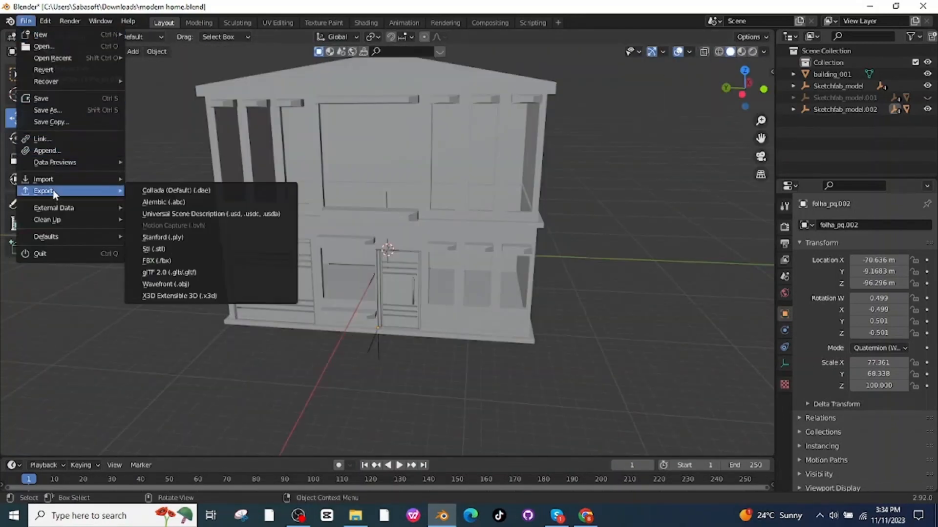
left_click(171, 261)
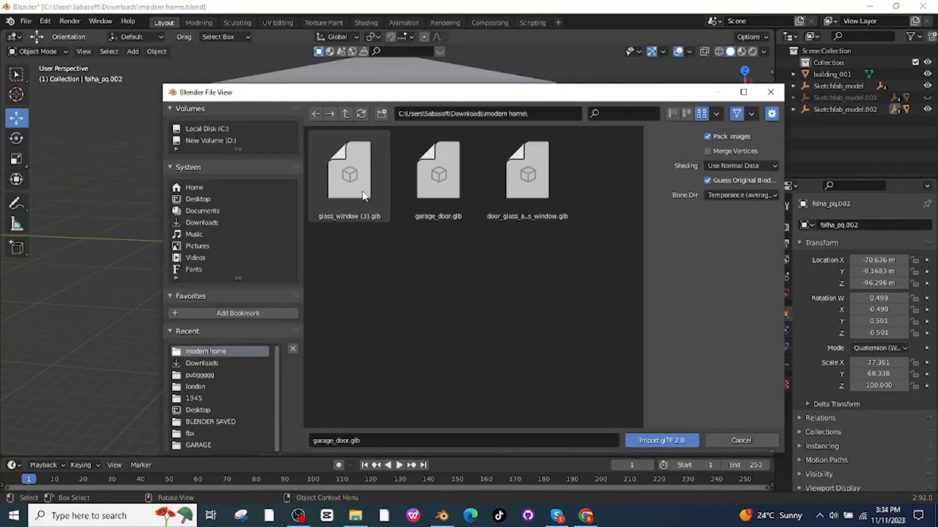
left_click(364, 196)
left_click(660, 441)
Bring the window in front of the facade at about -4.74 m in X and scale it to about 1.74.
middle_click_drag(638, 345, 557, 365)
left_click_drag(428, 244, 373, 253)
middle_click_drag(424, 448, 504, 403)
scroll(505, 403, "up", 1)
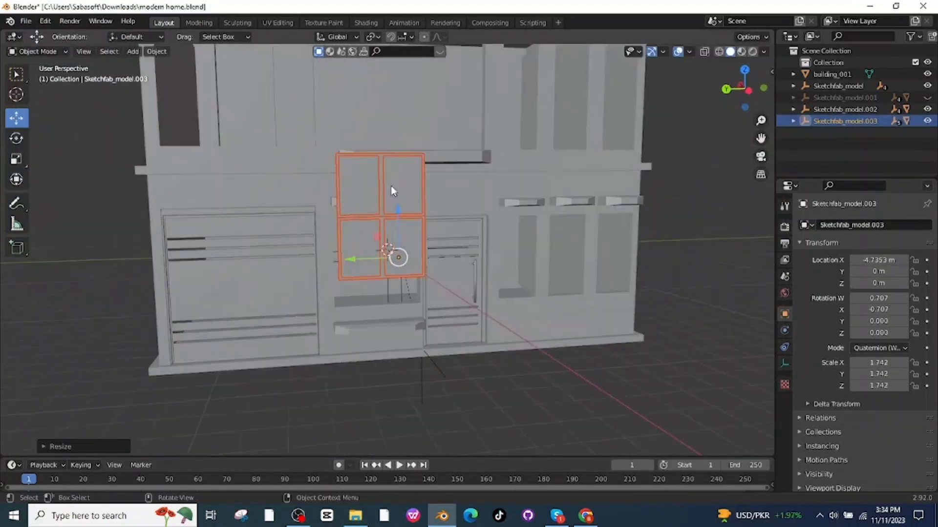
Lower the window to about -1.82 m in Z and shorten it along Z to a scale of about 1.23.
left_click_drag(396, 199, 397, 233)
key("s")
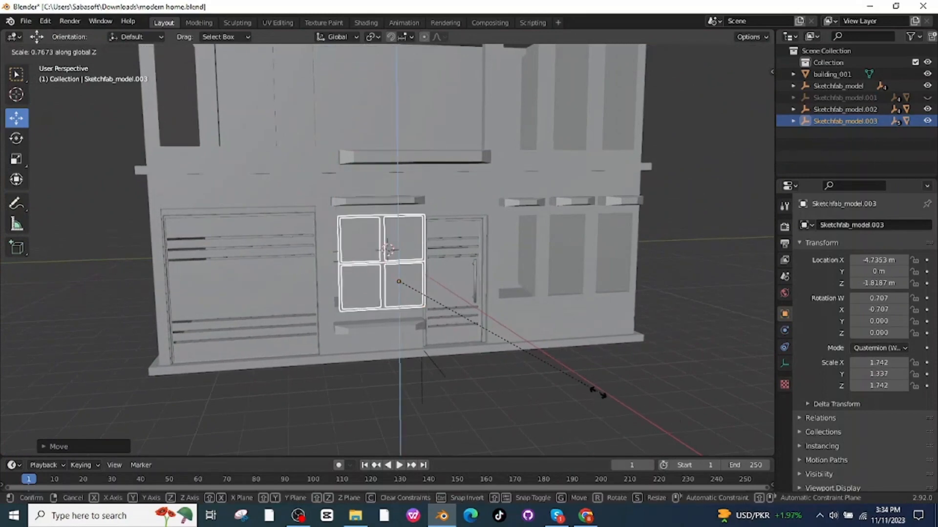
left_click(584, 389)
Push the window along X into the ground-floor opening beside the door, and adjust its size and position to fit.
middle_click_drag(531, 408, 574, 415)
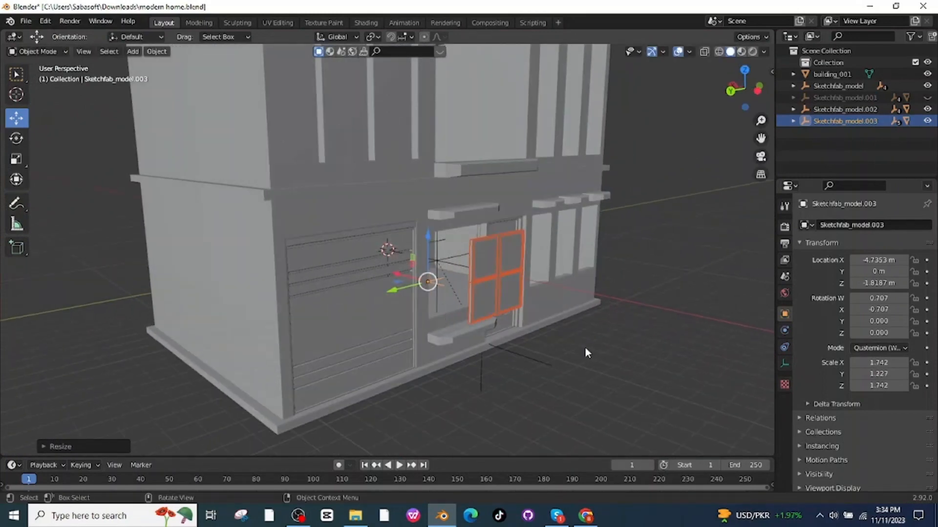
key("g")
key("x")
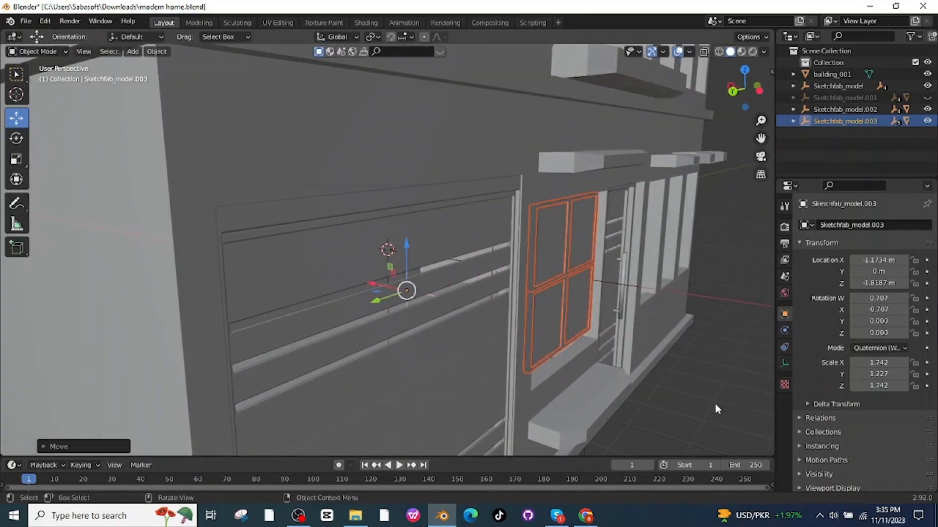
middle_click_drag(715, 403, 559, 397)
scroll(510, 333, "up", 3)
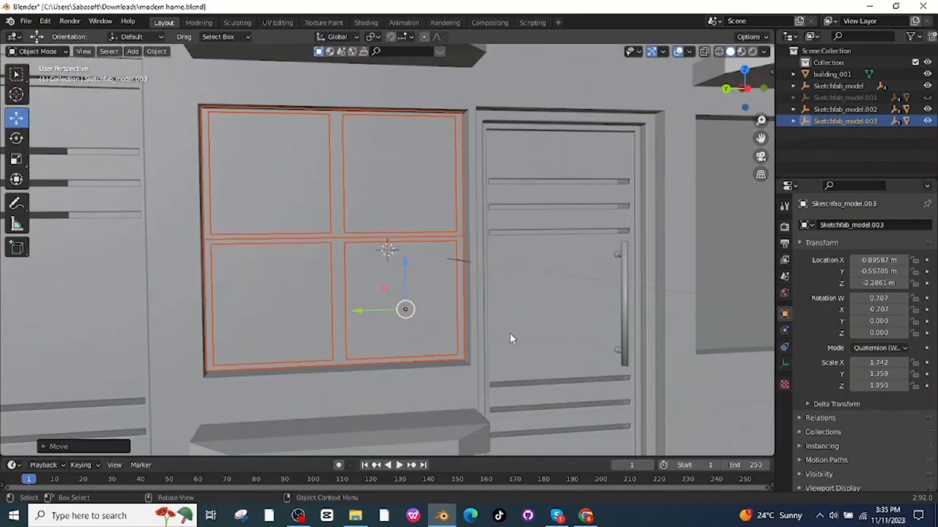
Duplicate the window and raise the copy along Z to about 7.52 m, in front of the large upper-floor opening.
scroll(510, 333, "down", 8)
key("shift+d")
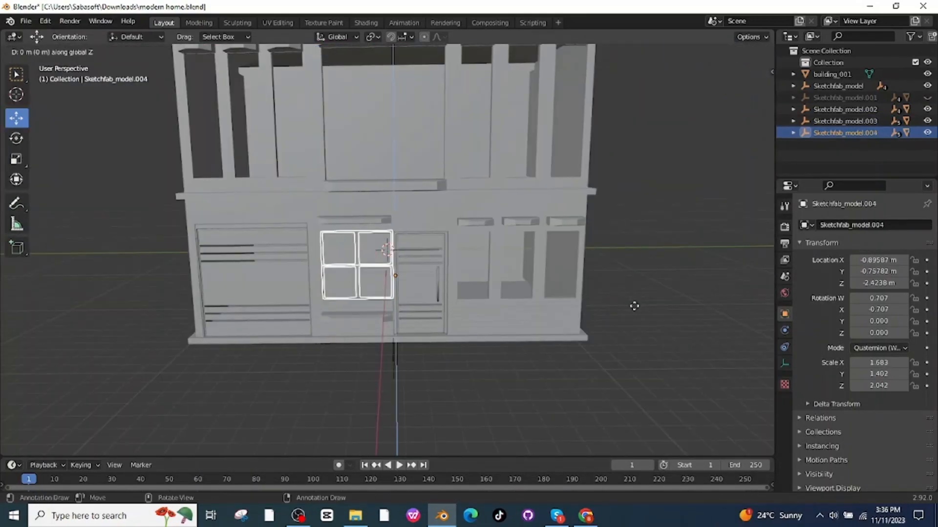
left_click(639, 201)
scroll(609, 209, "down", 2)
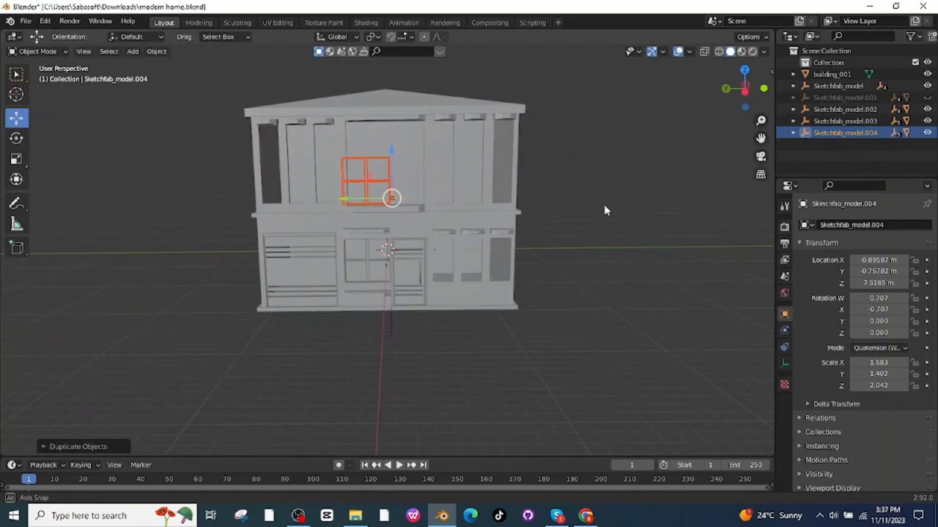
Stretch the copied window along Z to a scale of about 2.41 to match the height of the large upper-floor opening.
scroll(608, 222, "up", 2)
middle_click_drag(604, 205, 652, 245)
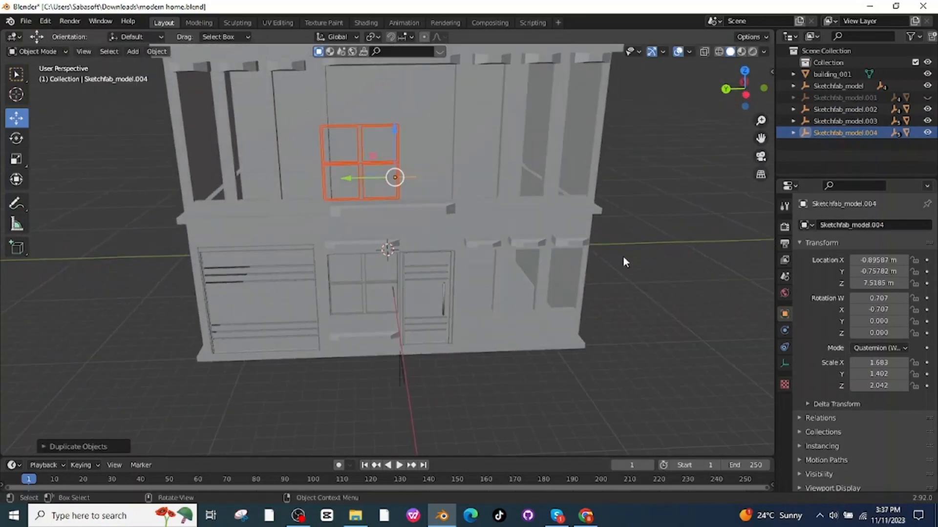
key("s")
key("z")
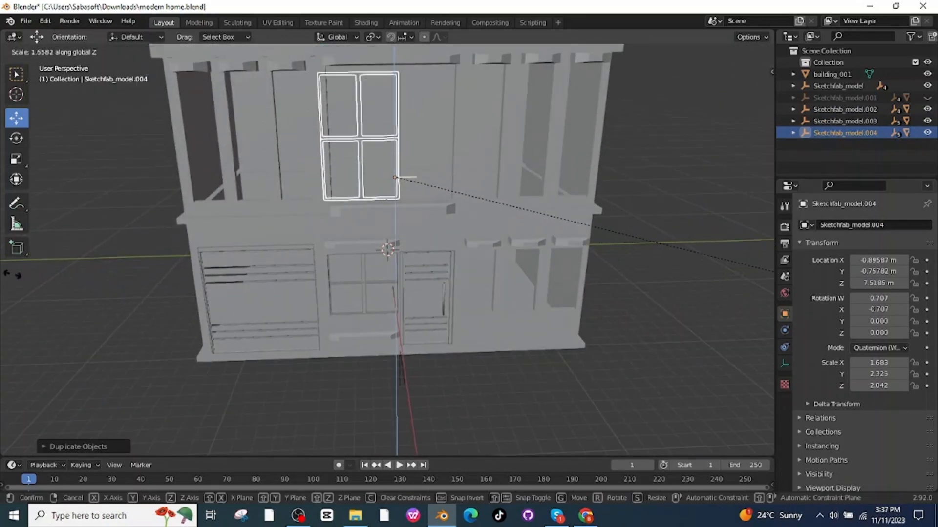
left_click(22, 274)
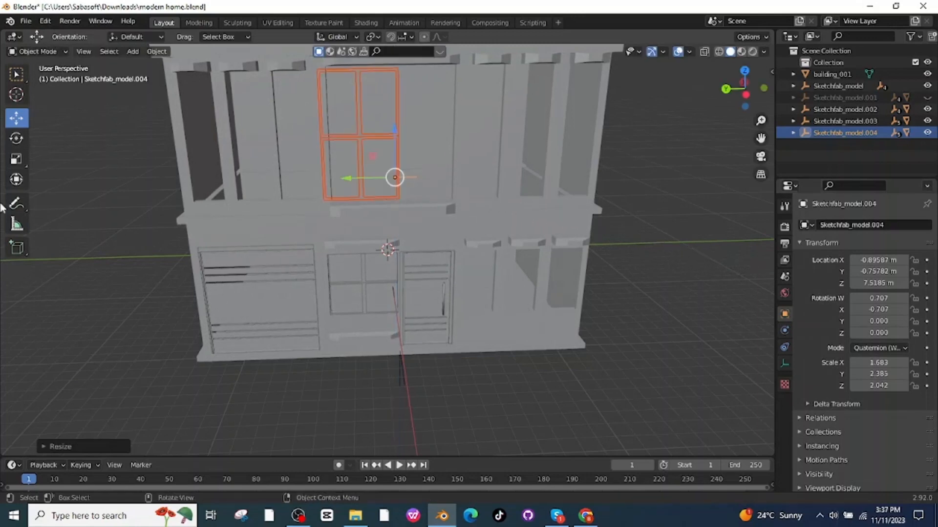
key("s")
key("z")
left_click(629, 330)
Widen the upper window along Y to a scale of about 3.39 and shift it along Y to about -5.11 m.
key("s")
key("y")
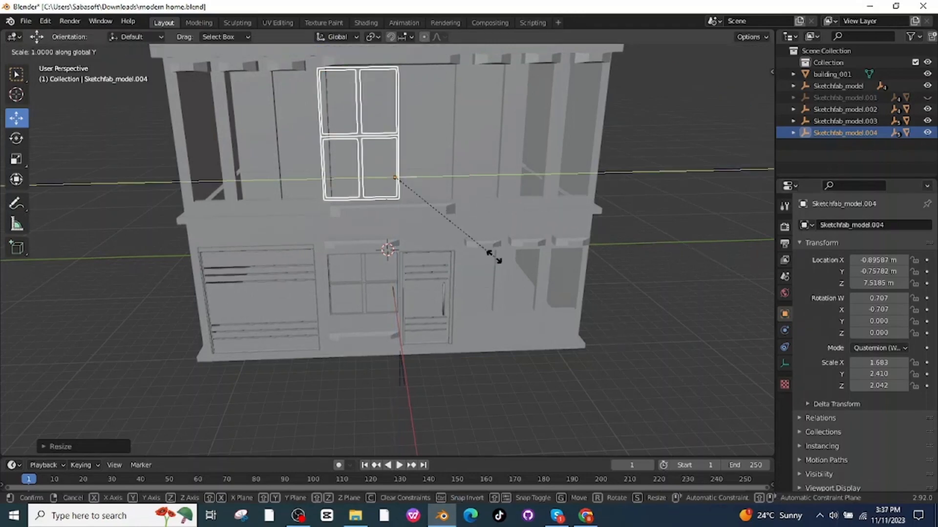
left_click(578, 263)
key("g")
key("y")
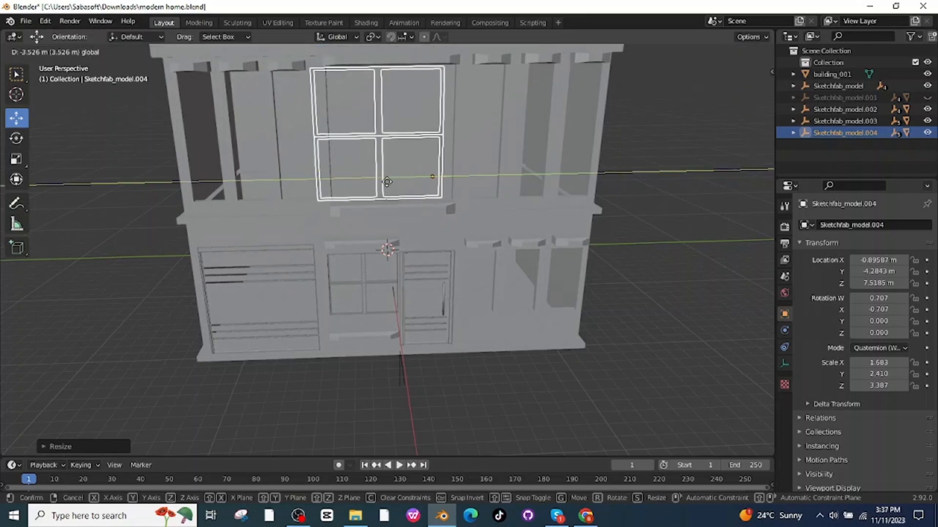
left_click(485, 219)
Place the upper window at about -1.55 m in X and narrow it slightly along Y to fit the opening.
middle_click_drag(485, 219, 588, 258)
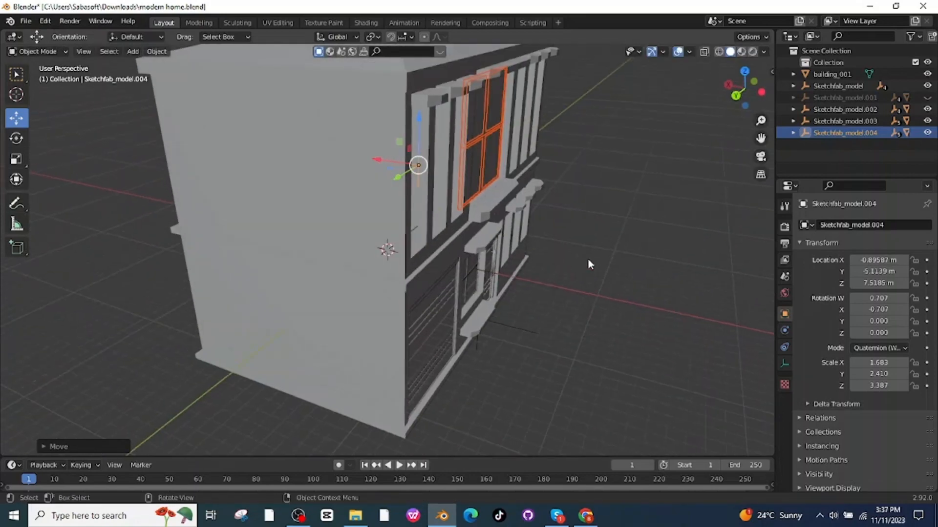
scroll(587, 258, "up", 2)
left_click_drag(391, 126, 403, 126)
middle_click_drag(703, 259, 630, 266)
key("s")
key("y")
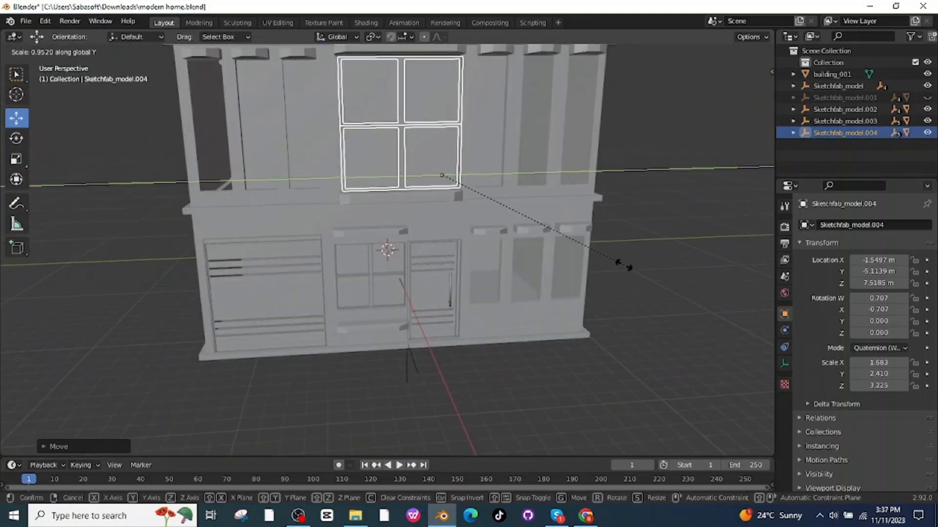
left_click(624, 264)
Refine the upper window to a width scale of about 3.28, a height scale of about 2.43 and about -5.05 m in Y.
scroll(625, 219, "up", 3)
key("s")
key("y")
left_click(627, 178)
left_click_drag(447, 120, 445, 119)
scroll(566, 140, "down", 5)
left_click_drag(568, 146, 575, 107, "alt")
key("s")
key("z")
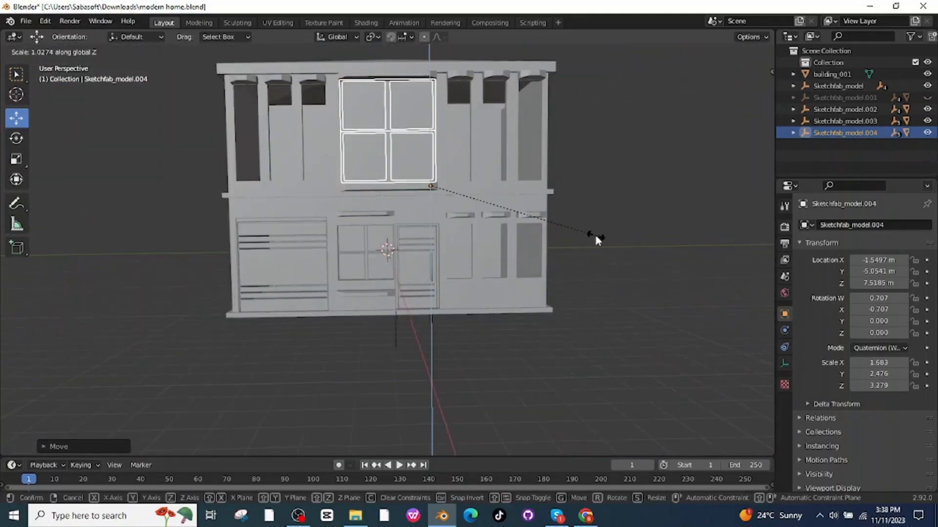
left_click(597, 235)
left_click(638, 258)
Save the modern home.blend file with the large upper window in place.
left_click_drag(649, 258, 456, 184, "alt")
left_click(25, 20)
left_click(39, 97)
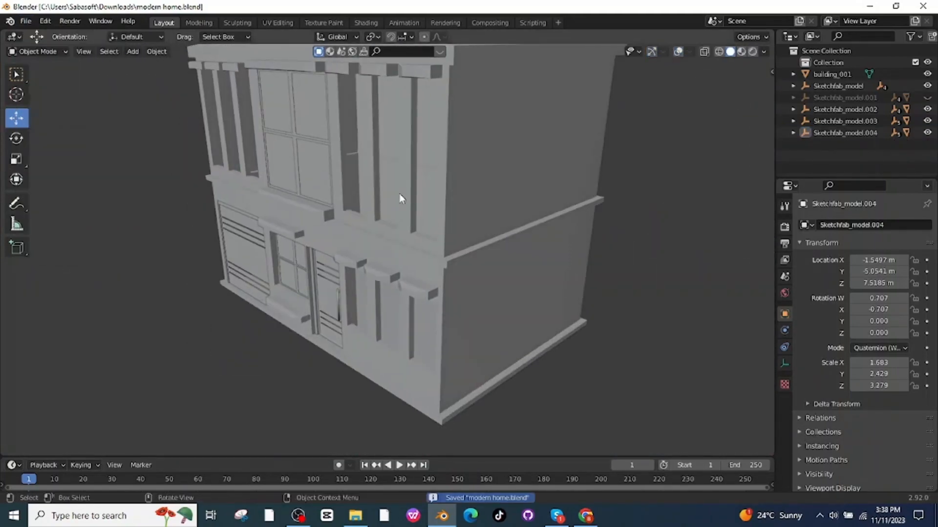
left_click_drag(399, 193, 528, 239, "alt")
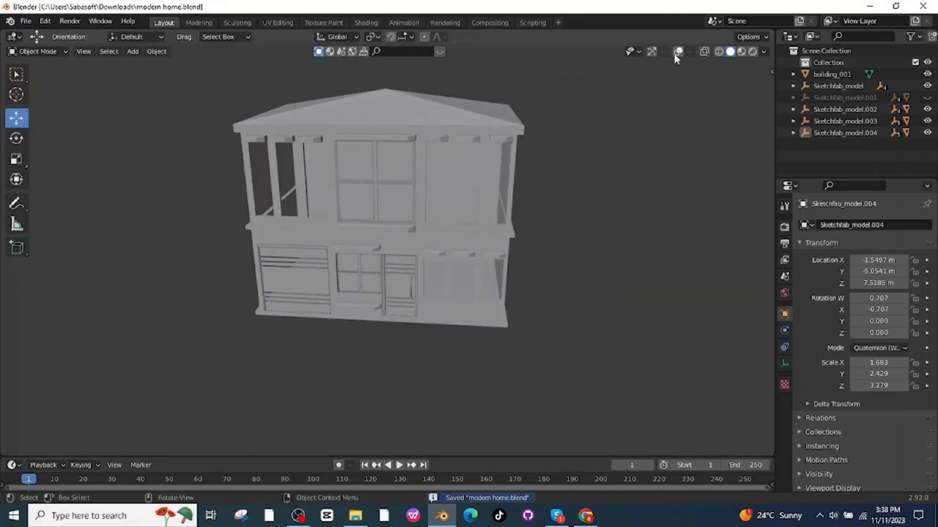
Import the glass door-window glb model from the modern home folder as glTF and scale it to about 0.83.
left_click(25, 21)
mouse_move(100, 181)
left_click(173, 264)
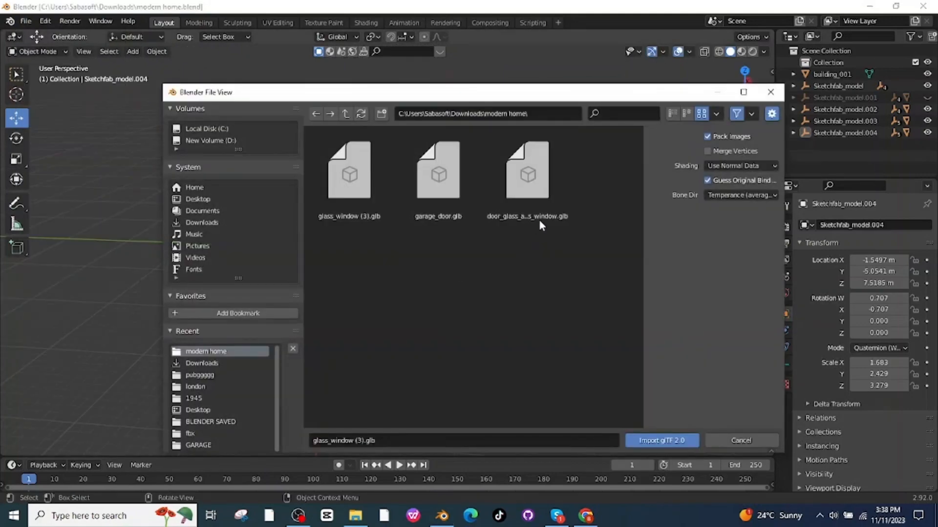
double_click(525, 169)
middle_click_drag(597, 285, 553, 272)
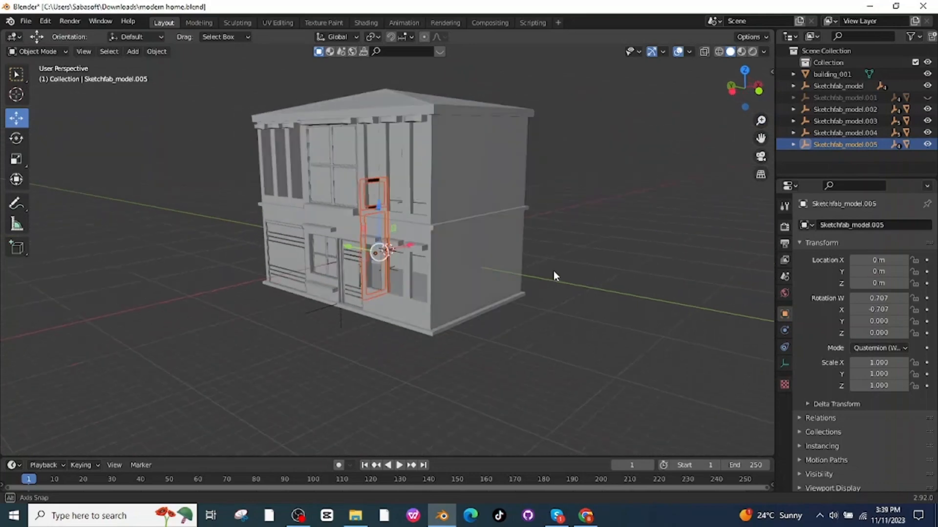
key("s")
left_click(569, 276)
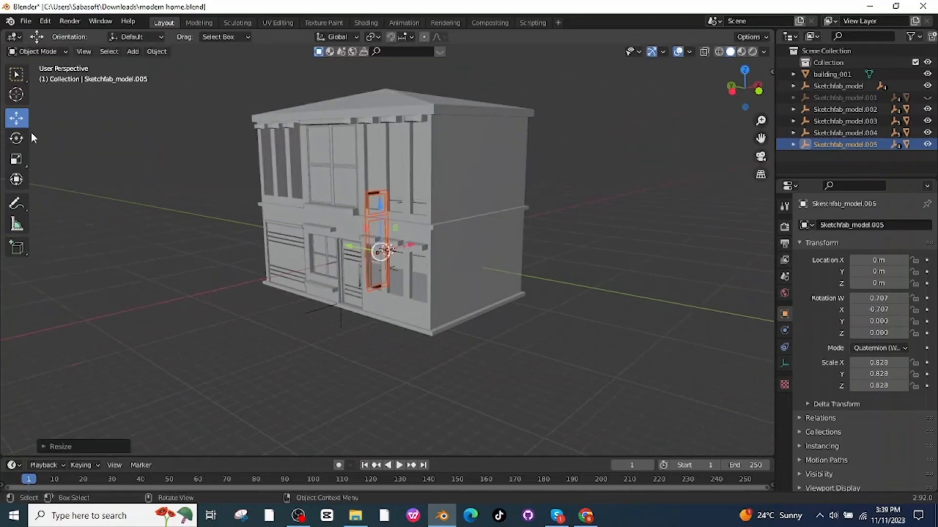
Bring the imported glass window in front of the house at about -11.19 m in X and rotate it parallel to the facade.
left_click_drag(413, 245, 325, 276)
middle_click_drag(516, 331, 567, 324)
scroll(558, 313, "up", 2)
scroll(558, 313, "down", 2)
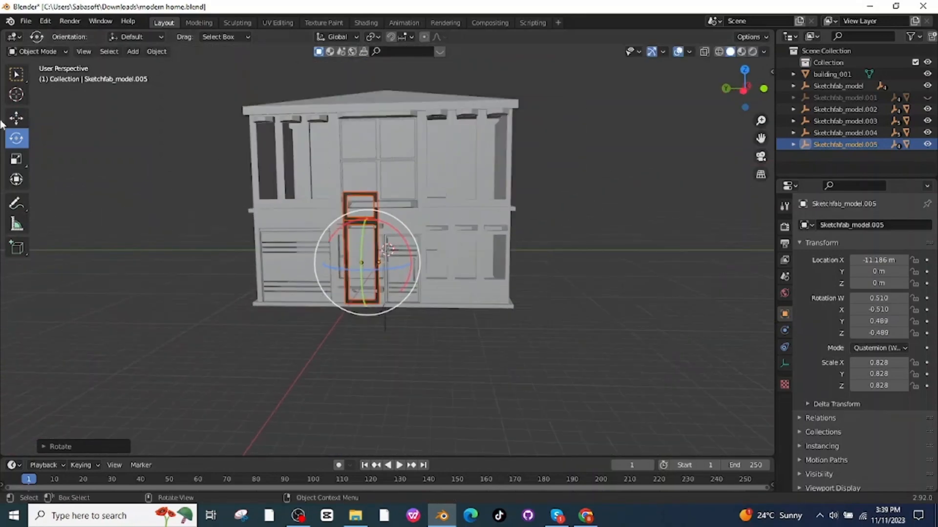
Move the glass window to about -9.60 m in Y and -9.76 m in X, near the first small ground-floor opening beside the entrance door.
left_click(16, 118)
left_click_drag(367, 261, 406, 264)
middle_click_drag(606, 274, 543, 269)
left_click_drag(391, 267, 404, 263)
Shorten the glass window along Z and narrow it along Y to a scale of about 0.55 to suit the small opening.
middle_click_drag(610, 318, 666, 325)
scroll(668, 326, "up", 4)
key("s")
key("z")
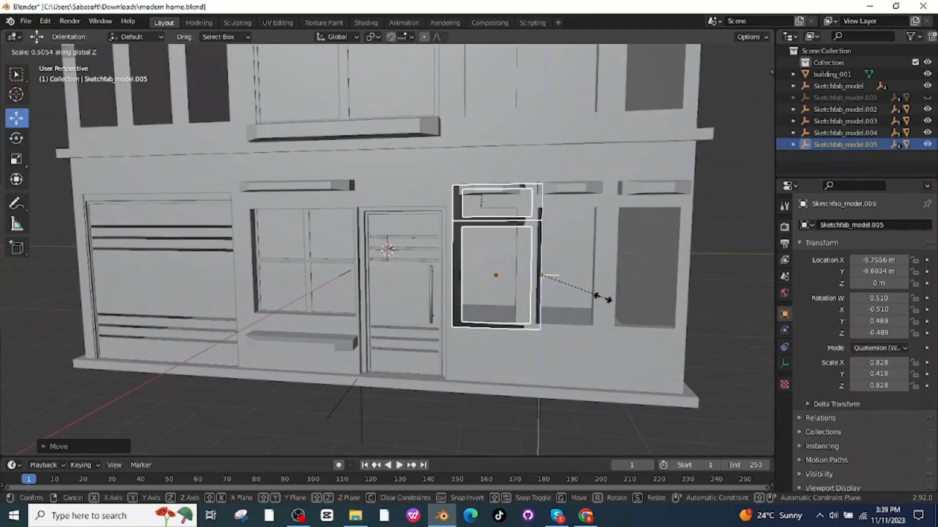
left_click(603, 298)
key("s")
key("y")
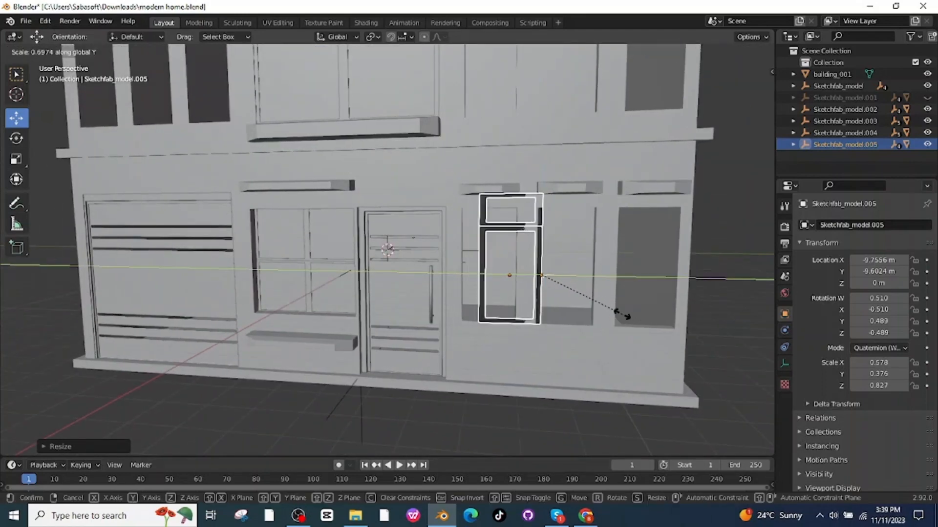
left_click(618, 315)
Fit the glass window into the first small opening at about -8.41 m in Y and -0.27 m in Z, with a height scale of about 0.34.
scroll(562, 291, "up", 2)
key("g")
key("y")
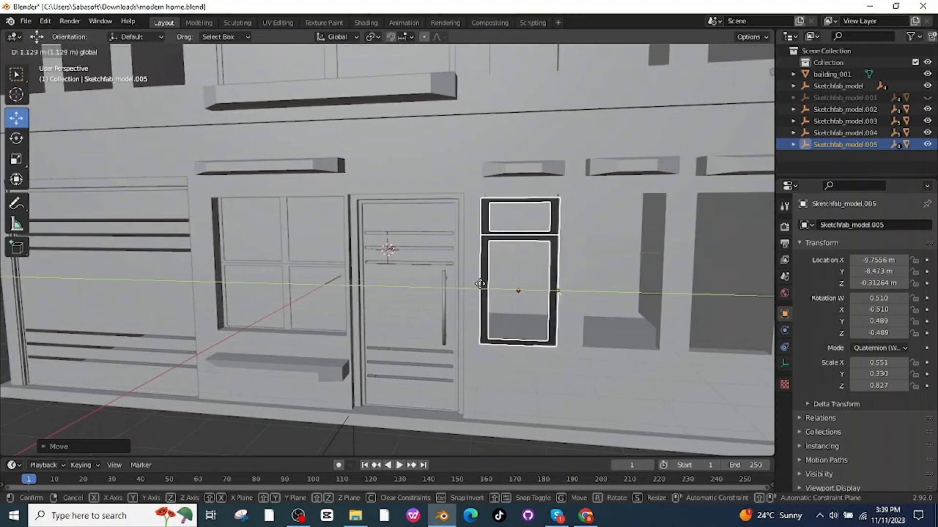
left_click(486, 288)
key("s")
key("y")
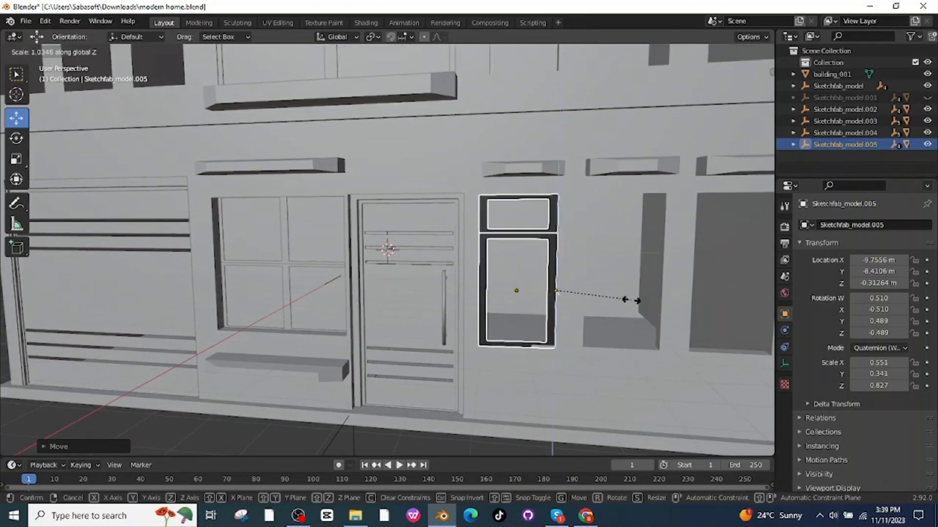
left_click(627, 299)
key("g")
key("z")
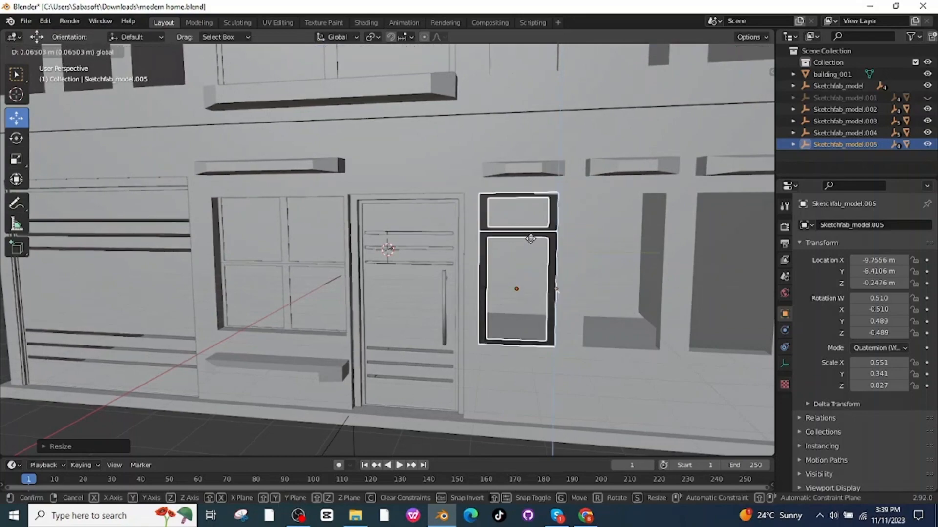
left_click(530, 239)
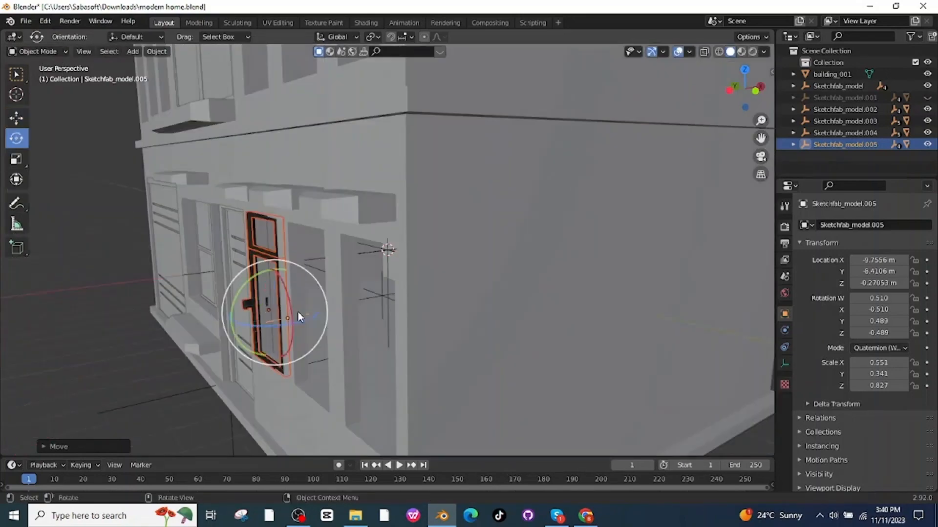
Duplicate the glass window twice along Y into the two remaining small ground-floor openings, at about -12.07 m and -15.59 m.
key("shift+d")
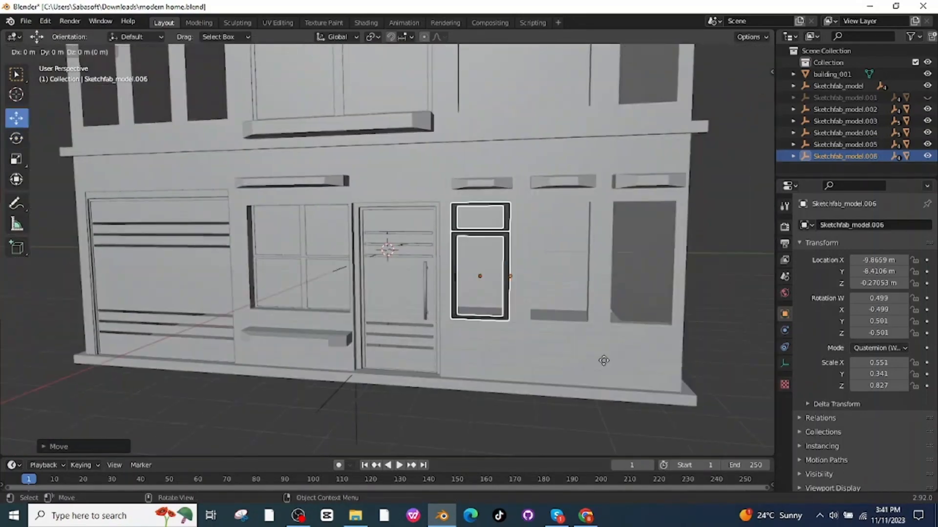
key("y")
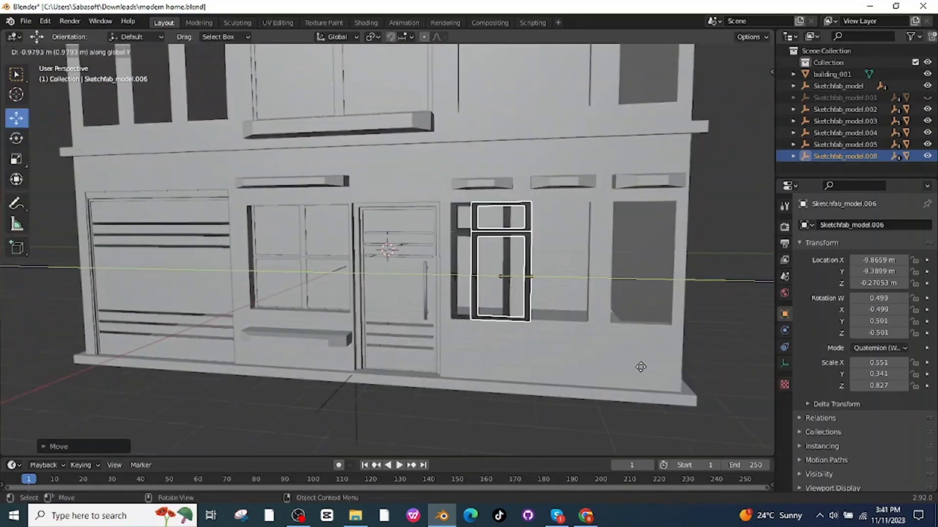
left_click(684, 372)
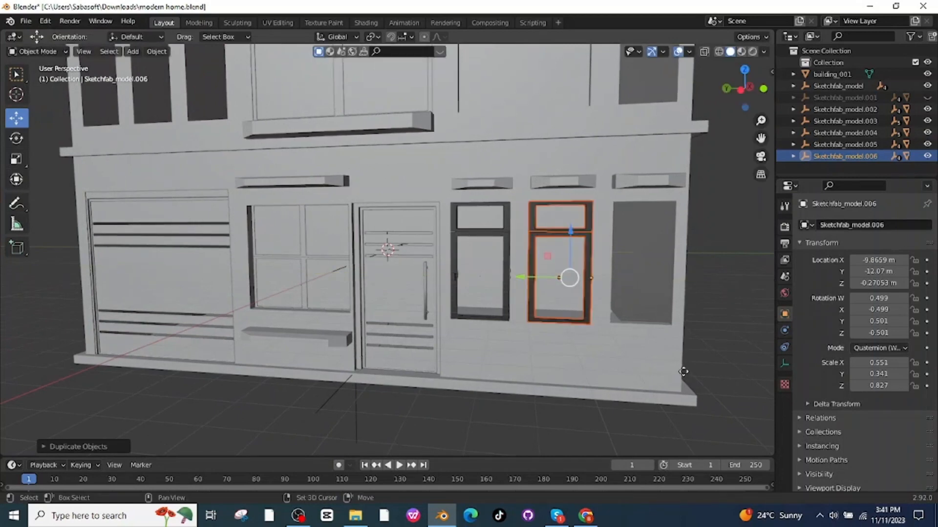
key("shift+d")
key("y")
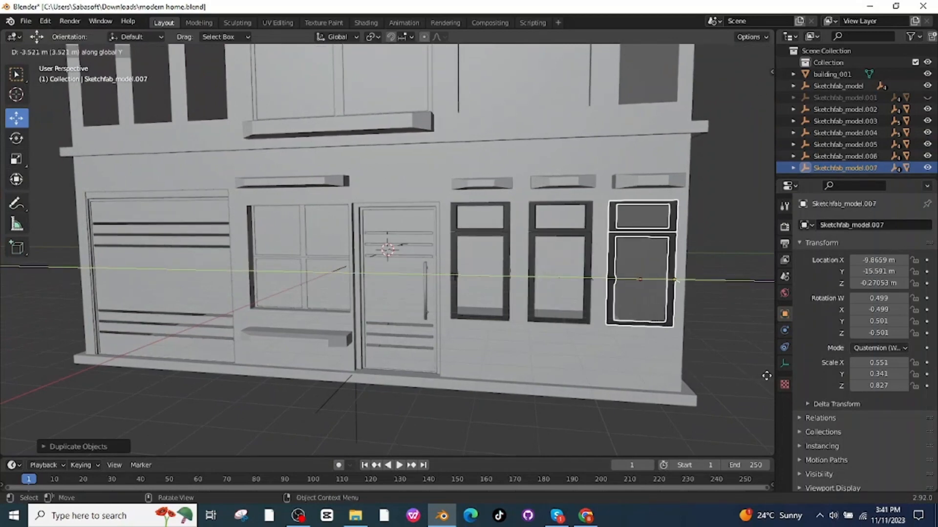
left_click(767, 375)
left_click(737, 347)
Save the file with the three small ground-floor windows in place.
scroll(706, 337, "down", 4)
middle_click_drag(706, 337, 733, 342)
left_click(26, 21)
left_click(46, 98)
Duplicate the outermost ground-floor window, raise the copy to about 11.20 m in Z and stretch it along Z to about 0.58.
mouse_move(630, 210)
middle_mouse_down()
mouse_move(664, 209)
mouse_move(652, 244)
middle_mouse_up()
key("ctrl+z")
key("shift+d")
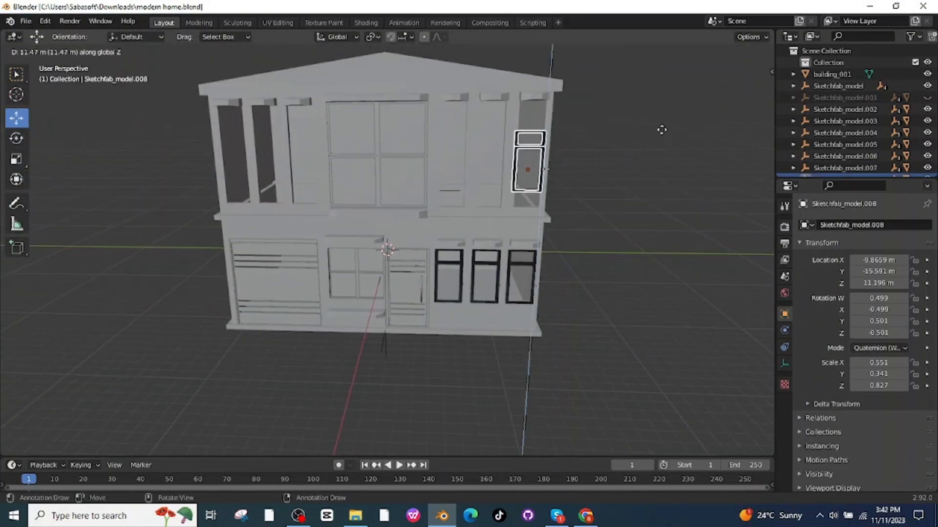
right_click(662, 130)
key("s")
key("z")
left_click(713, 191)
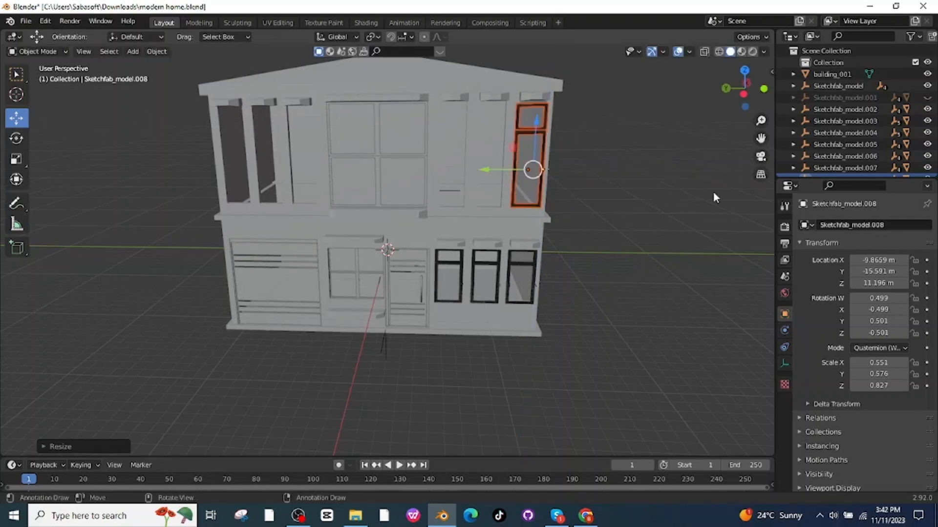
Stretch the upper corner window along Z to a scale of about 0.60 and raise it to about 11.33 m.
middle_click_drag(701, 183, 683, 184)
key("s")
key("z")
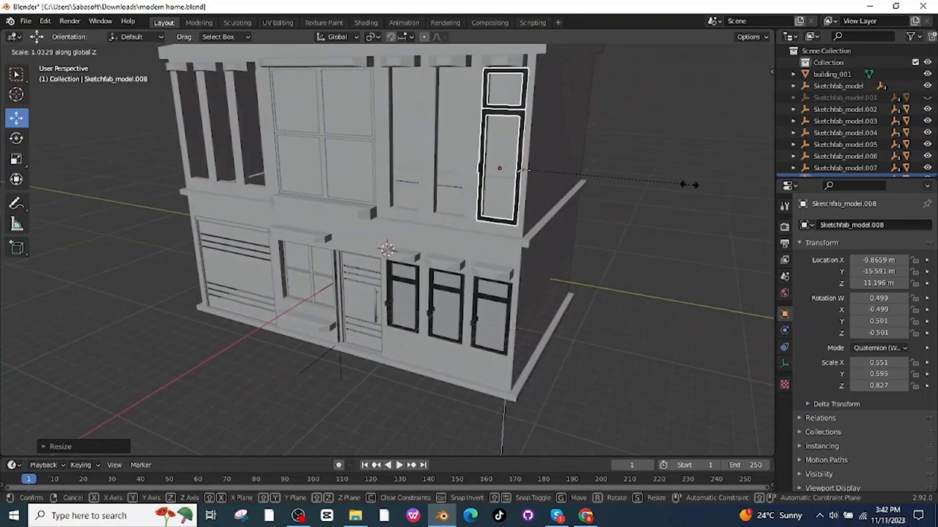
left_click(689, 185)
middle_click_drag(637, 221, 660, 222)
left_click_drag(532, 120, 531, 112)
middle_click_drag(667, 174, 653, 228)
Duplicate the upper corner window twice along Y into the two neighbouring openings, at about -12.15 m and -8.53 m.
left_click(682, 231)
key("ctrl+z")
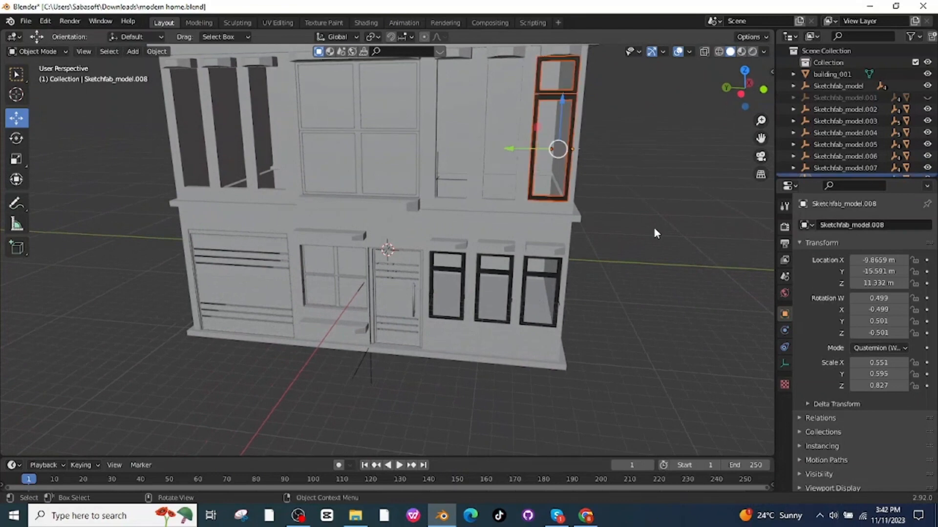
key("shift+d")
key("y")
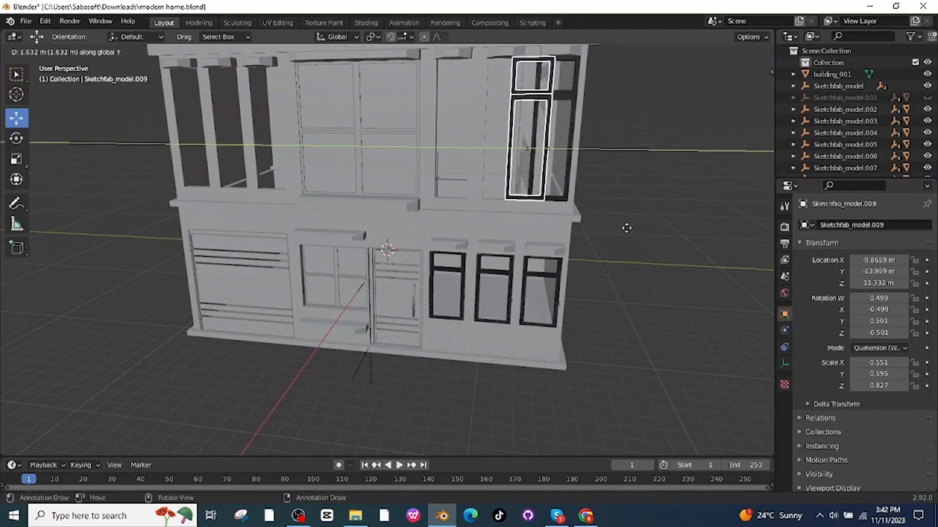
left_click(604, 223)
key("shift+d")
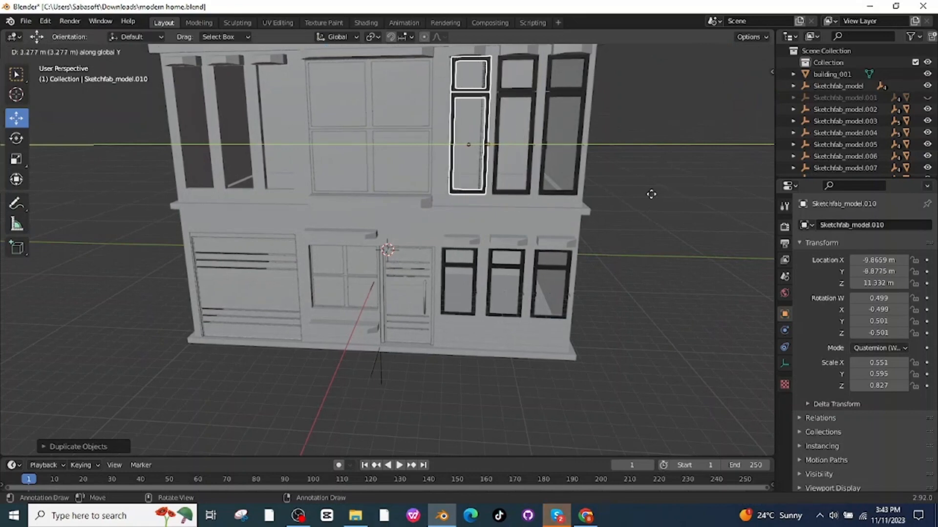
left_click(694, 208)
Duplicate the window along Y to about 5.79 m, across the large window, and shorten it along Z to about 0.57.
key("shift+d")
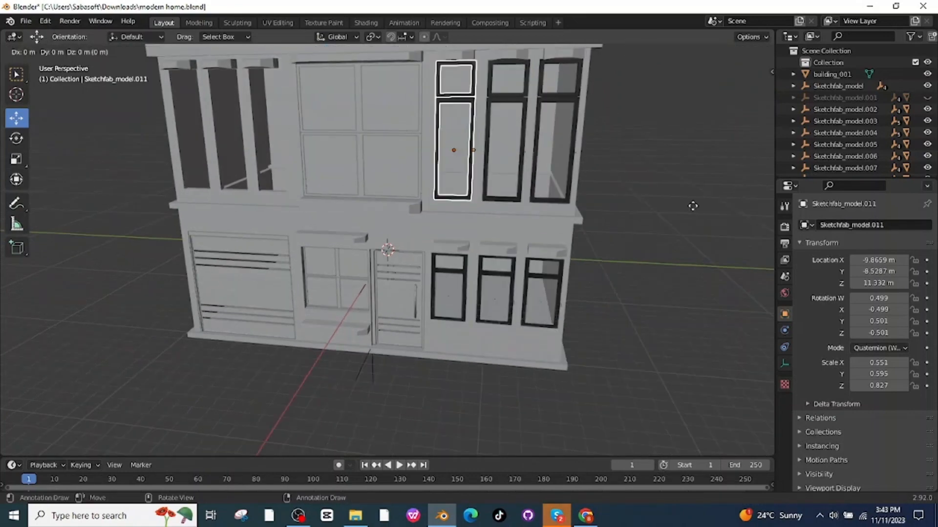
left_click(508, 194)
middle_click_drag(425, 177, 625, 203)
key("s")
key("z")
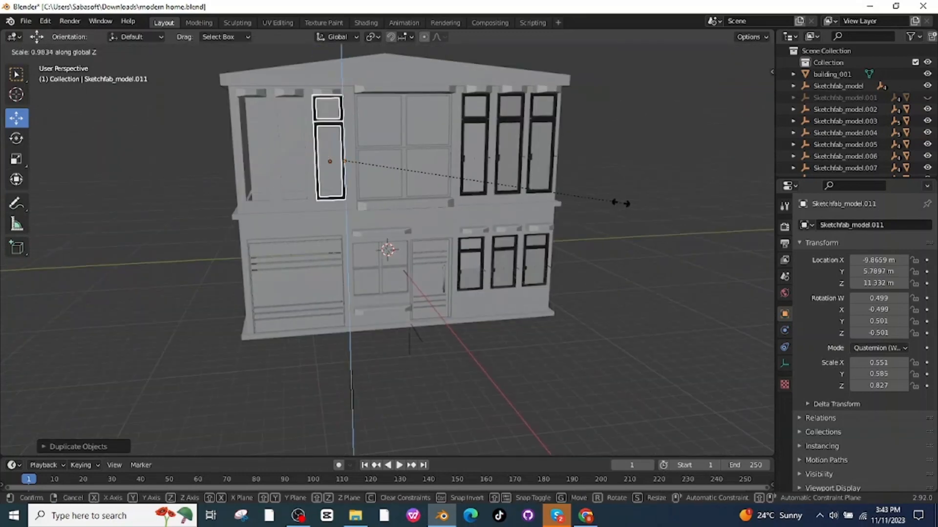
left_click(615, 202)
Duplicate the window twice along Y into the last two upper-floor openings above the garage, the first at about 9.19 m.
middle_click_drag(455, 168, 481, 193)
key("shift+d")
key("y")
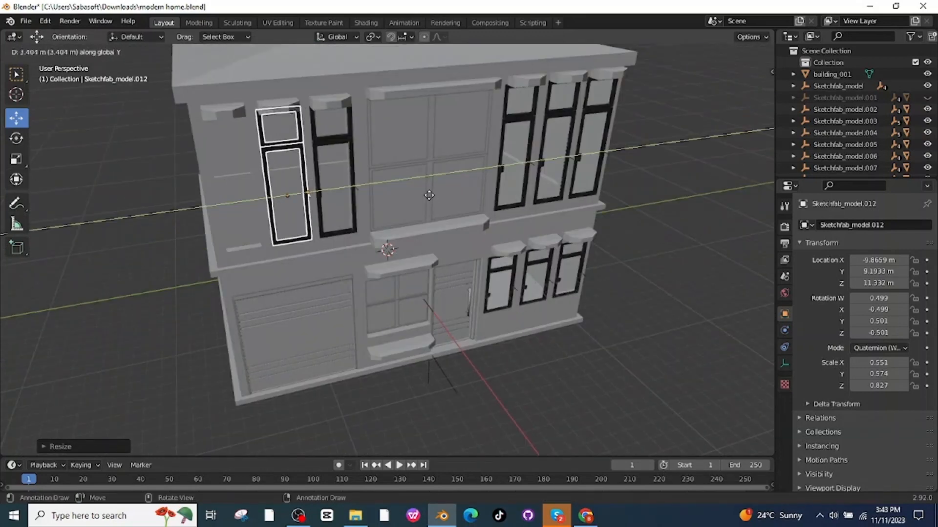
left_click(433, 195)
key("shift+d")
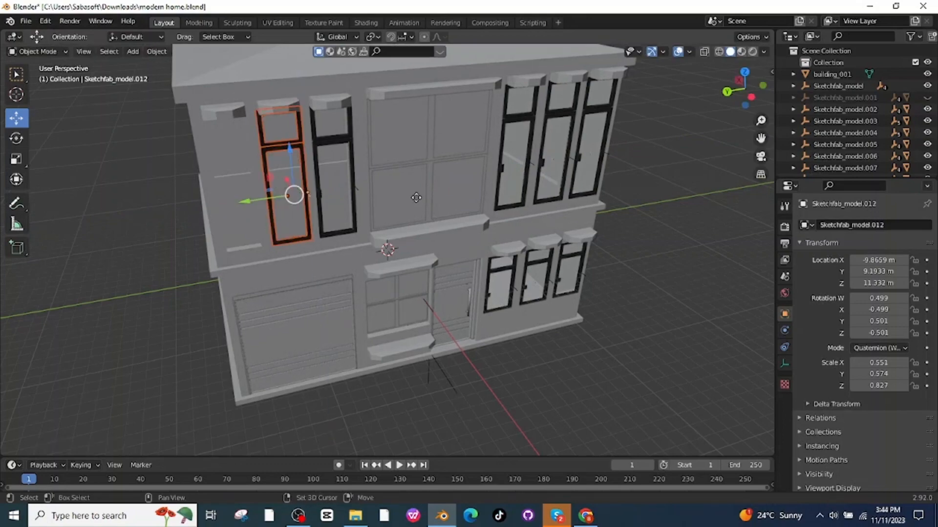
key("y")
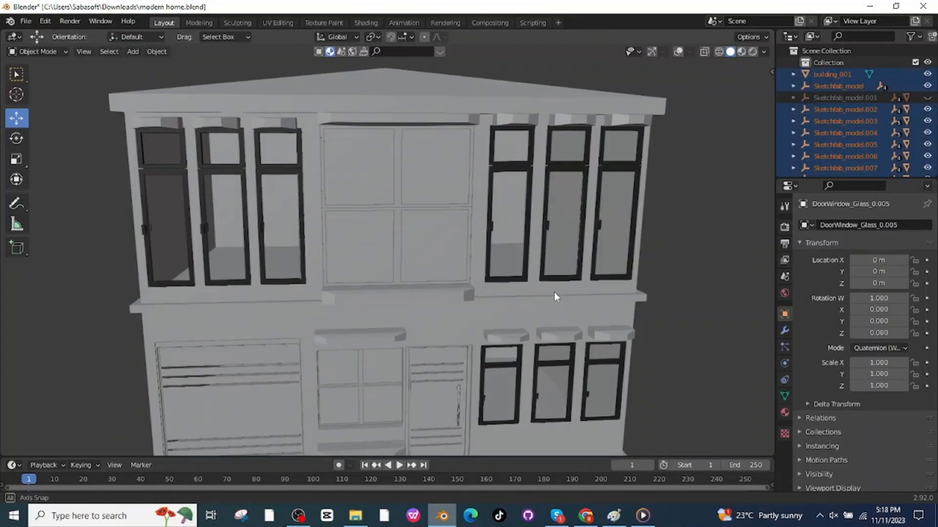
Select the building and browse BlenderKit's tiles category for wall materials.
middle_click_drag(554, 292, 559, 315)
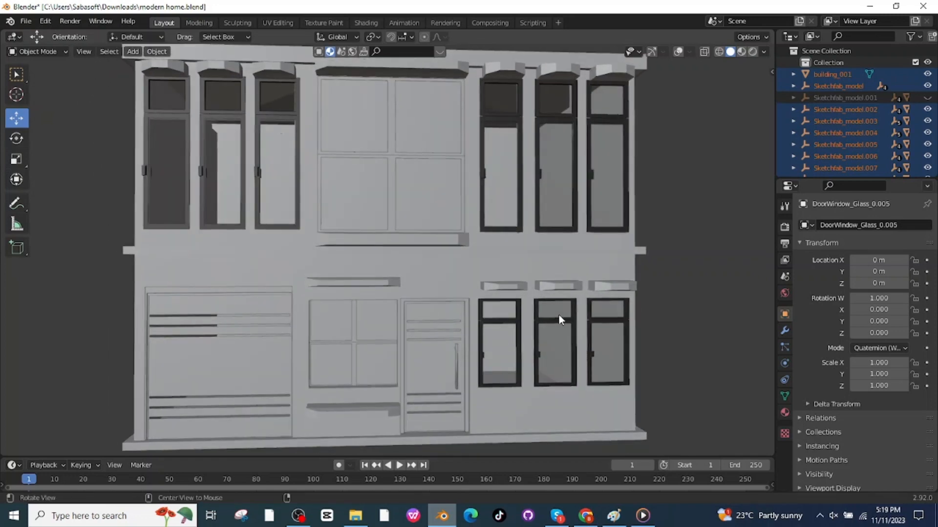
scroll(415, 252, "down", 2)
middle_click_drag(389, 251, 410, 265)
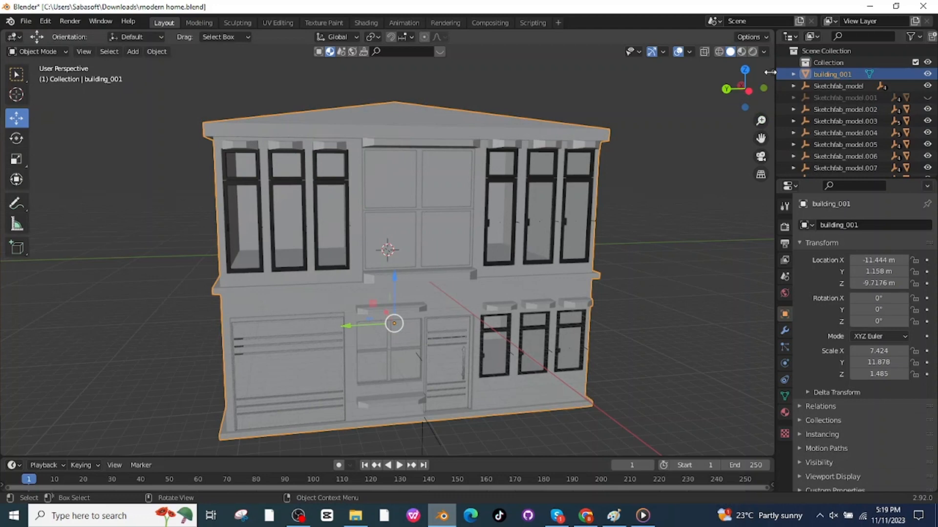
key("n")
scroll(720, 360, "down", 2)
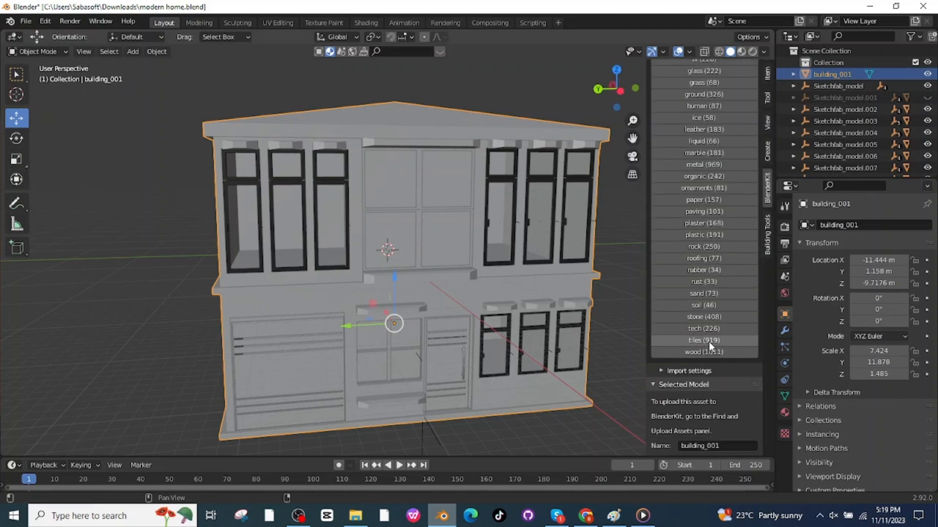
left_click(708, 341)
mouse_move(268, 128)
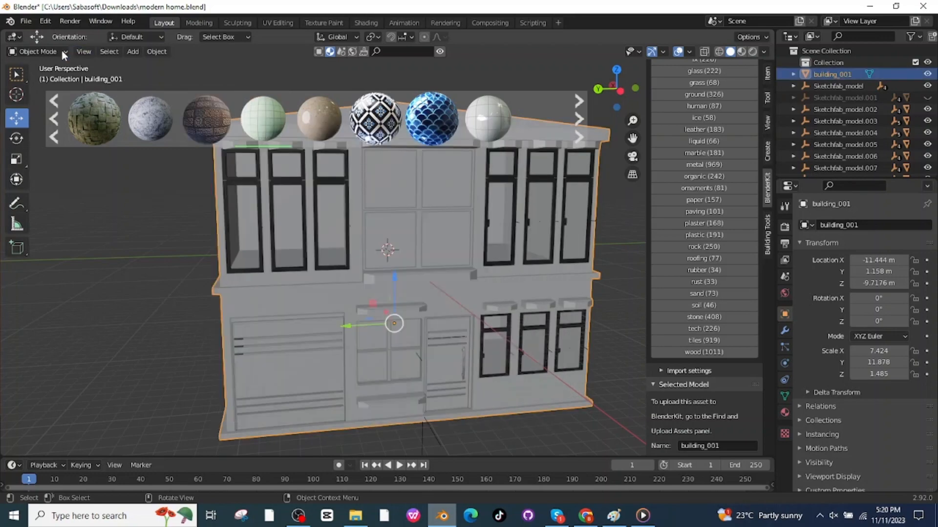
In Edit Mode, select the building's roof, the mid-floor ledge, the lower window sill and the base ledge.
left_click(54, 51)
left_click(29, 77)
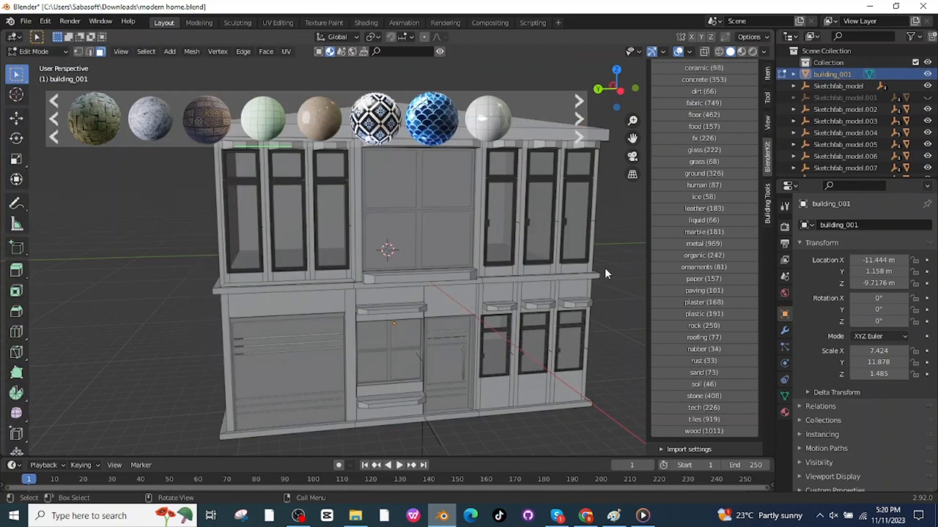
scroll(601, 265, "down", 3)
middle_click_drag(599, 267, 478, 285)
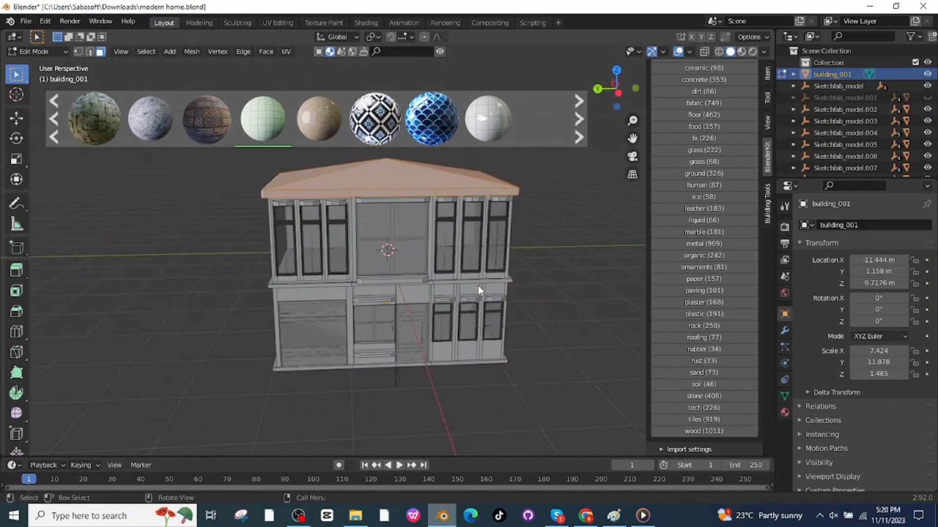
left_click(456, 281, "shift")
left_click(391, 280, "shift")
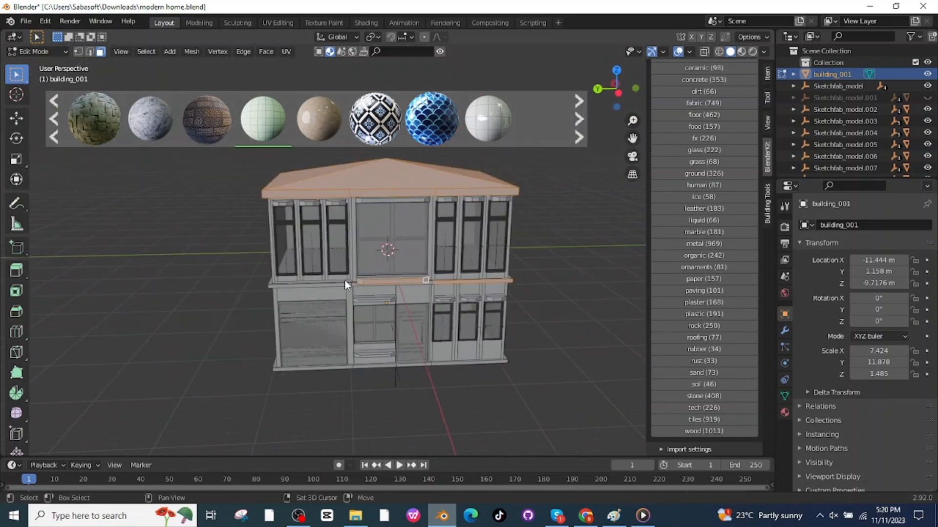
left_click(375, 353, "shift")
left_click(352, 367, "shift")
Extend the face selection to the window ledges and the remaining trim around the building's sides.
scroll(415, 312, "up", 3)
left_click(461, 307, "shift")
middle_click_drag(460, 274, 460, 313, "shift")
left_click(444, 229, "shift")
middle_click_drag(445, 229, 312, 234)
left_click(398, 288, "shift")
middle_click_drag(442, 329, 537, 312)
Add a material slot with a new material and apply a dark roof-tile material from BlenderKit's roofing category to the selected faces.
left_click(785, 412)
left_click(926, 225)
left_click(853, 300)
left_click(579, 119)
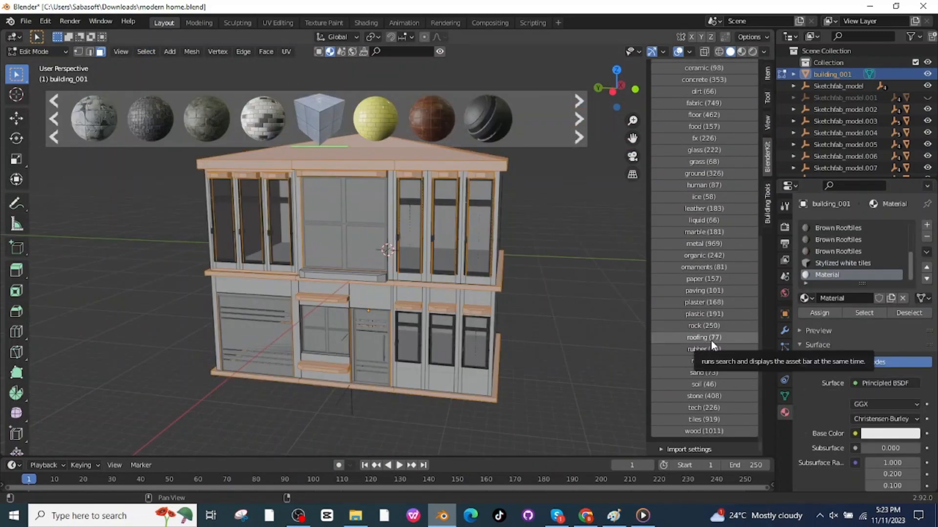
left_click(711, 341)
mouse_move(437, 128)
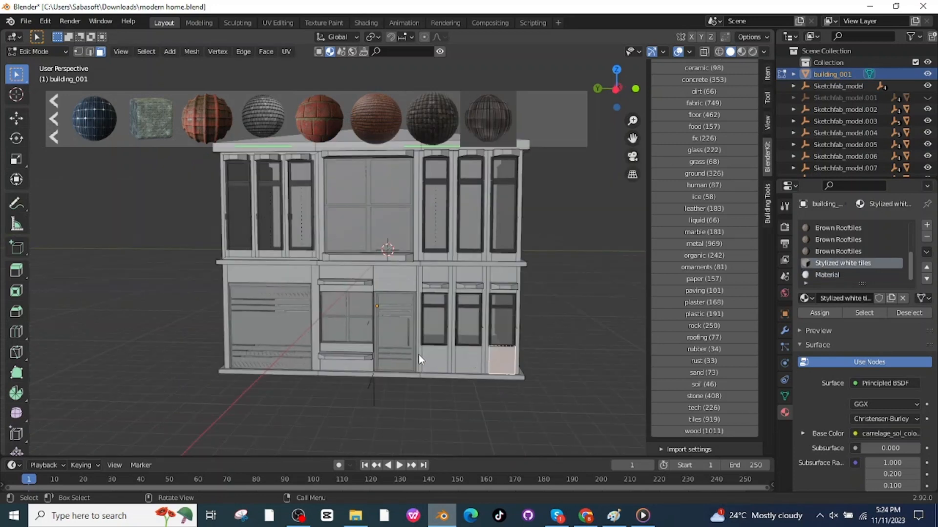
Select the front wall faces on both floors around the window, door and garage openings.
left_click(460, 356, "shift")
left_click(419, 342, "shift")
left_click(330, 289, "shift")
left_click(268, 274, "shift")
left_click(520, 257, "shift")
Add the narrow wall strip between the square window and the entrance door, and the face at the door's threshold, to the selection.
middle_click_drag(522, 257, 515, 316)
scroll(515, 315, "up", 4)
left_click(515, 316, "shift")
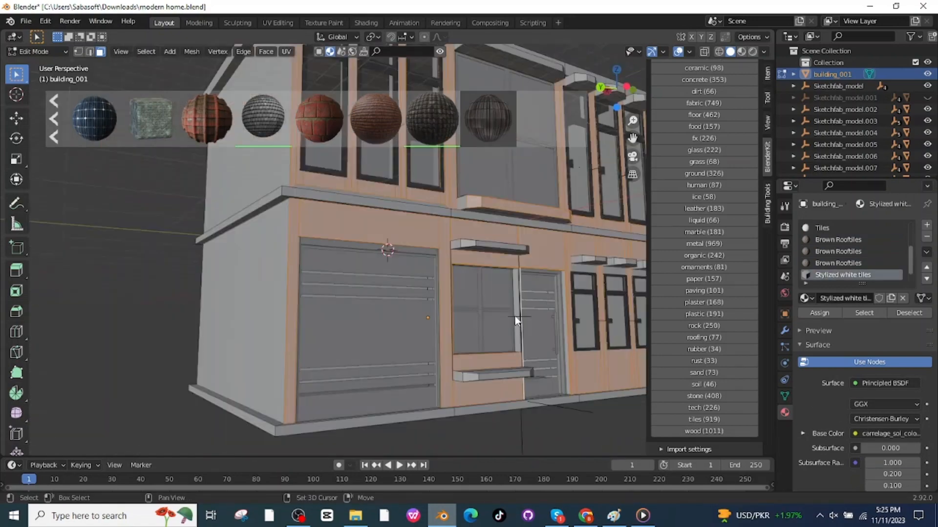
left_click(546, 397, "shift")
scroll(546, 381, "down", 4)
middle_click_drag(546, 381, 572, 345)
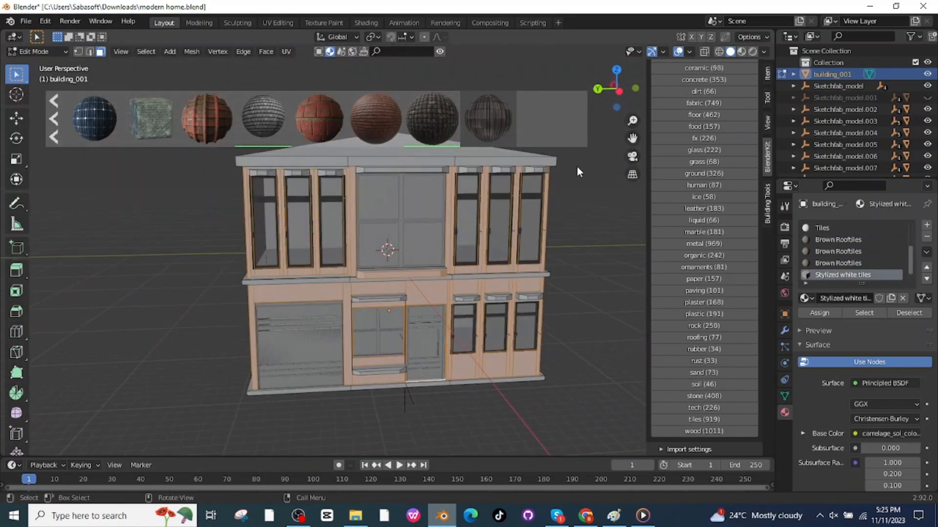
Apply the Stylized white tiles material from BlenderKit's tiles category to the selected front wall faces and return to Object Mode.
left_click(706, 419)
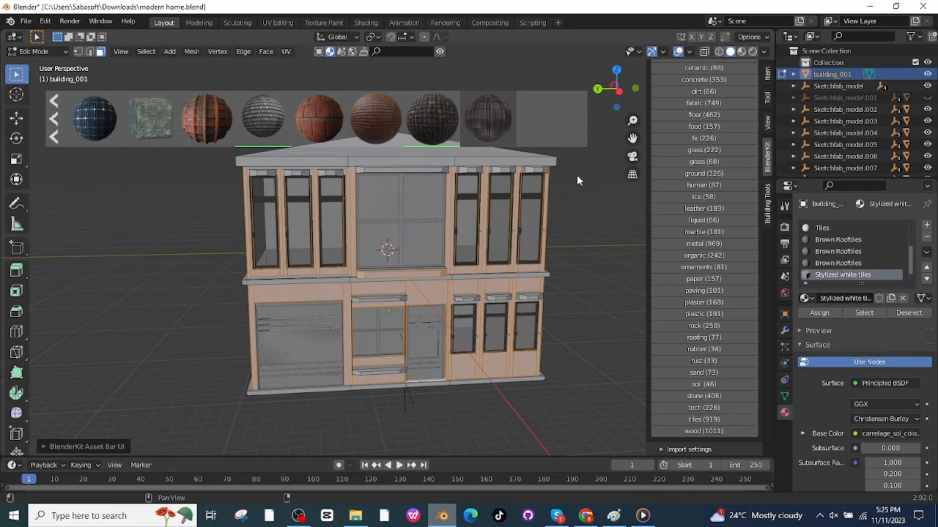
mouse_move(312, 115)
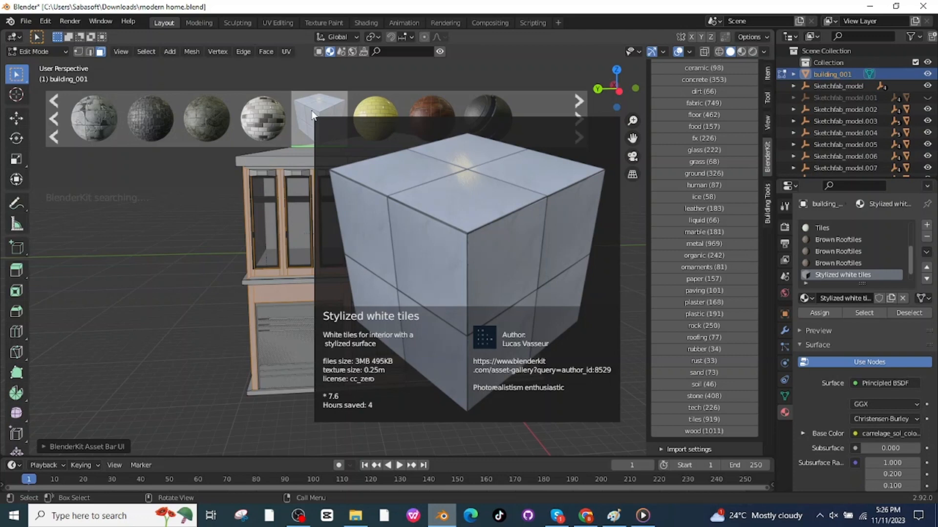
left_click(35, 50)
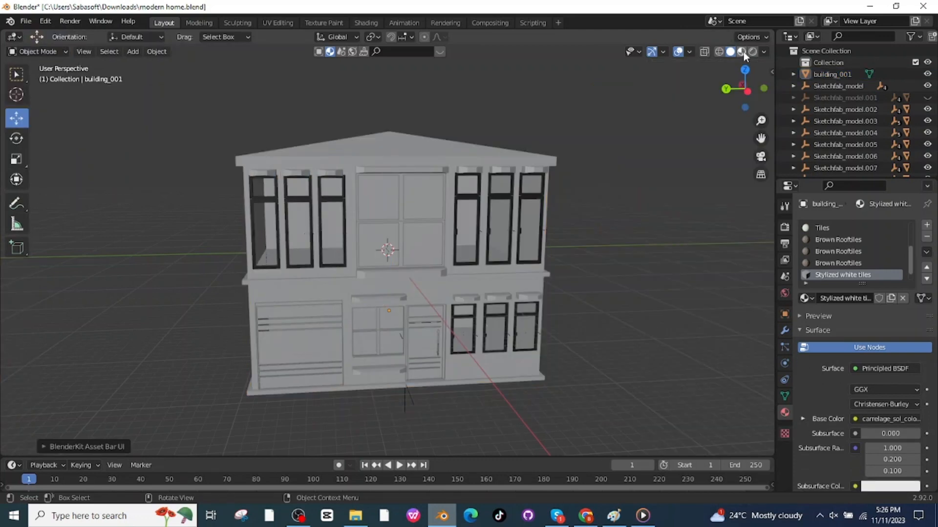
Show the scene in Material Preview shading and inspect the textured house from the front and sides.
left_click(741, 51)
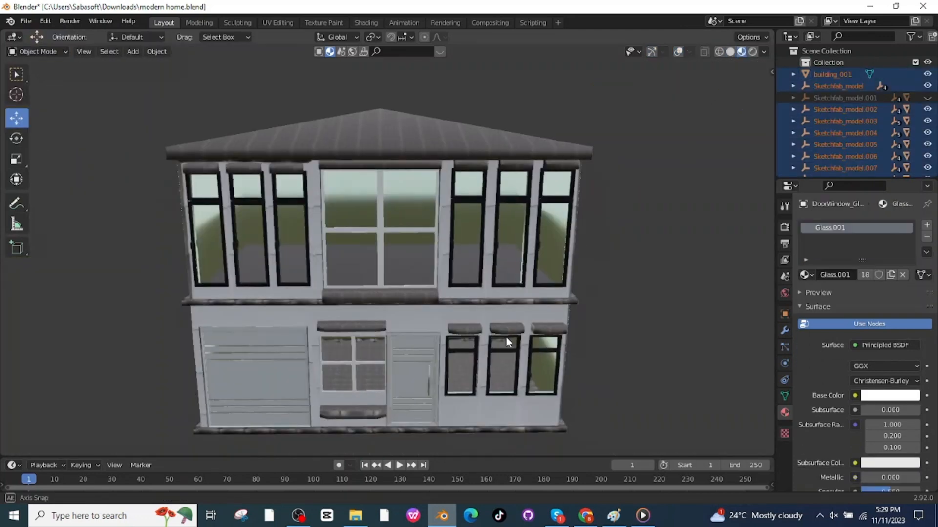
middle_click_drag(513, 335, 503, 335)
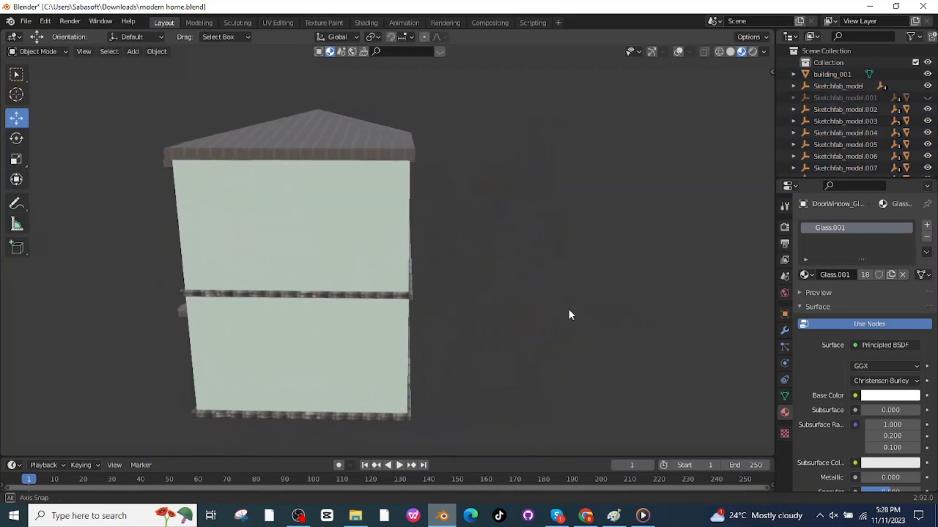
middle_click_drag(569, 310, 468, 295)
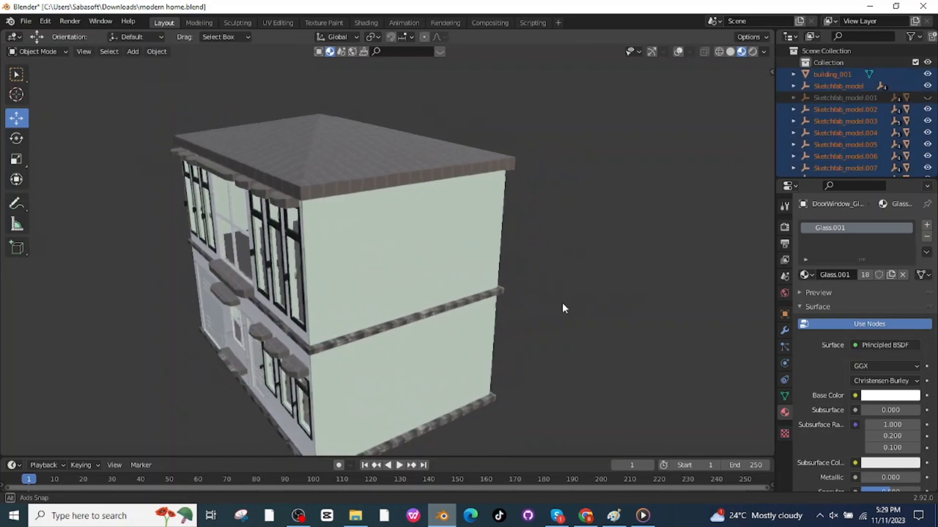
middle_click_drag(564, 308, 199, 297)
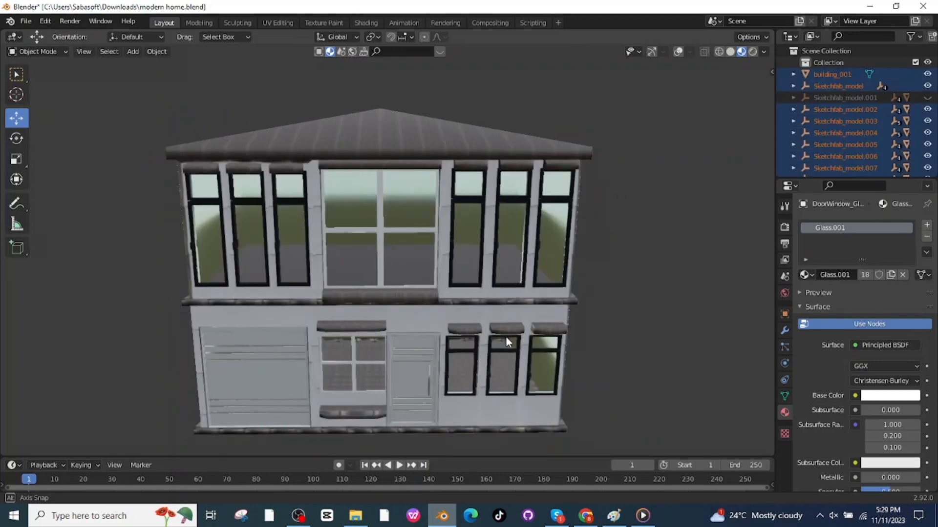